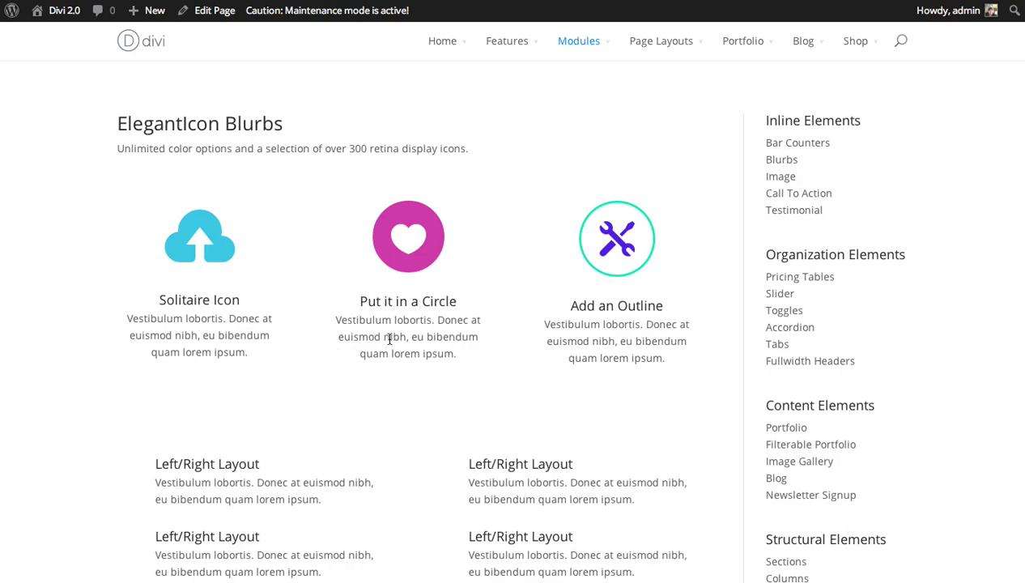
# Look through the icon and image blurb examples on the Blurbs Module demo page.
pyautogui.scroll(-5, 512, 324)
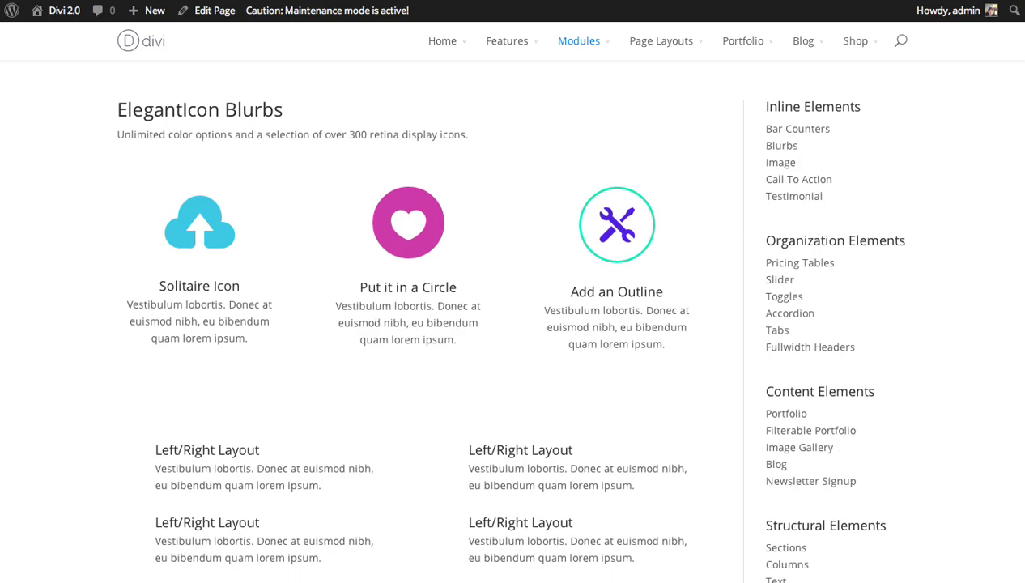
pyautogui.scroll(-3, 512, 323)
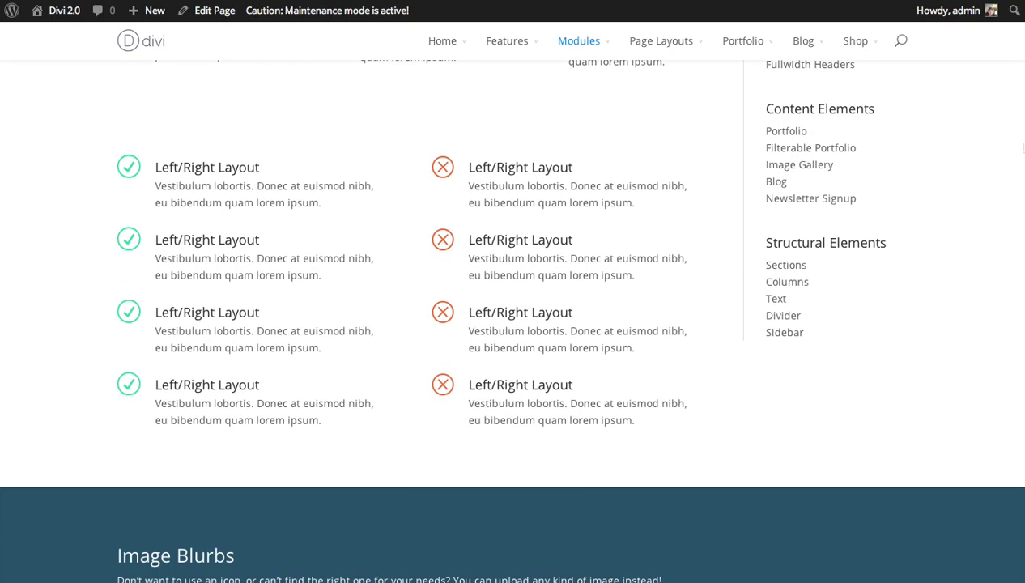
pyautogui.scroll(-8, 1021, 147)
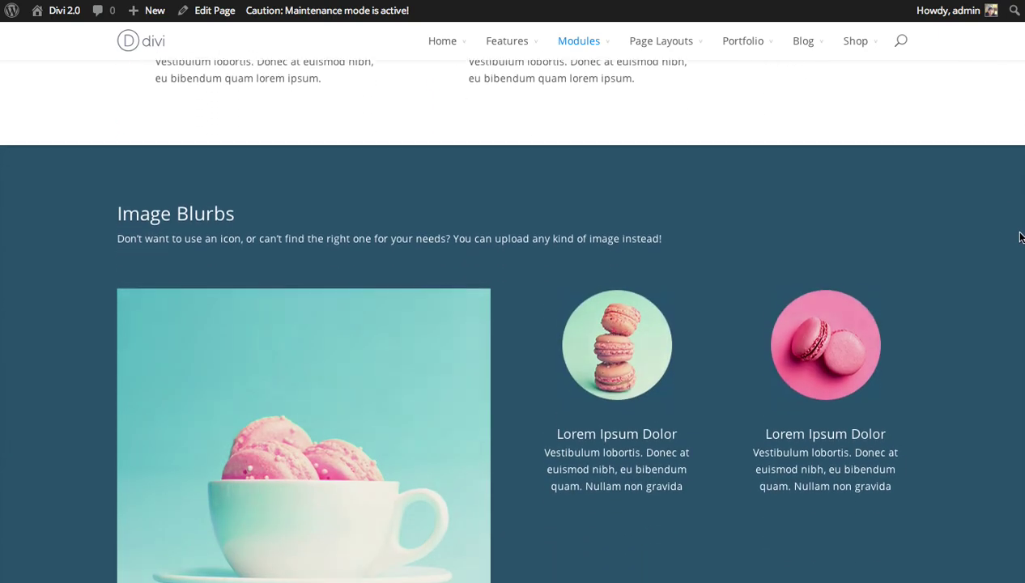
pyautogui.scroll(-12, 1021, 236)
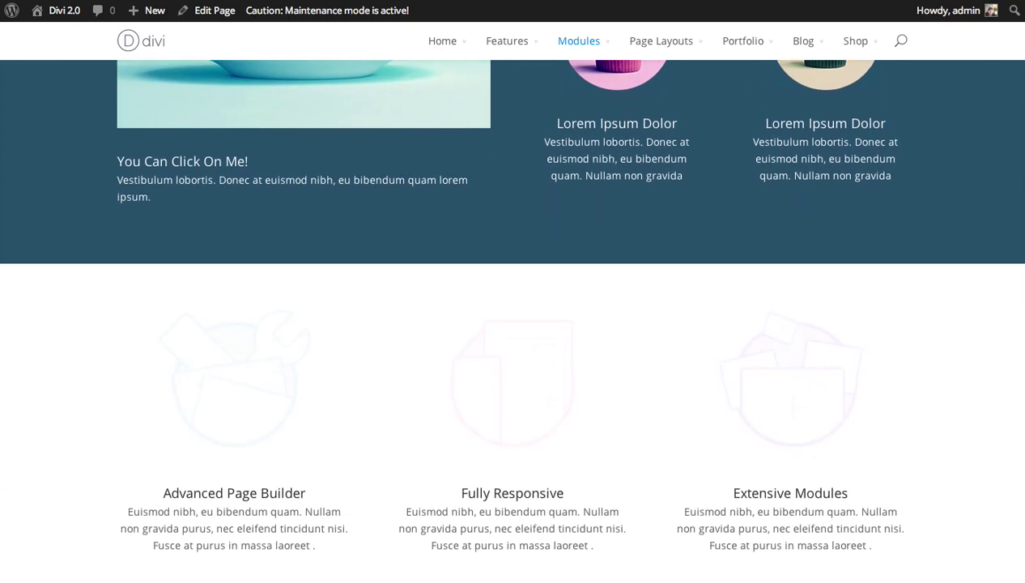
pyautogui.scroll(14, 1012, 198)
pyautogui.scroll(15, 1012, 198)
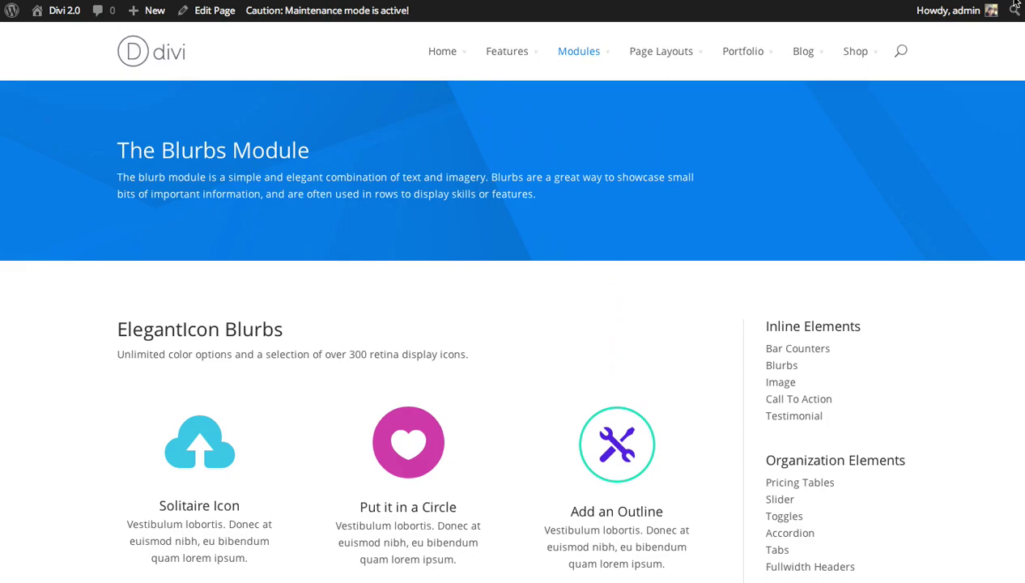
# Open the Divi demo site's home page and look over its introduction.
pyautogui.click(170, 55)
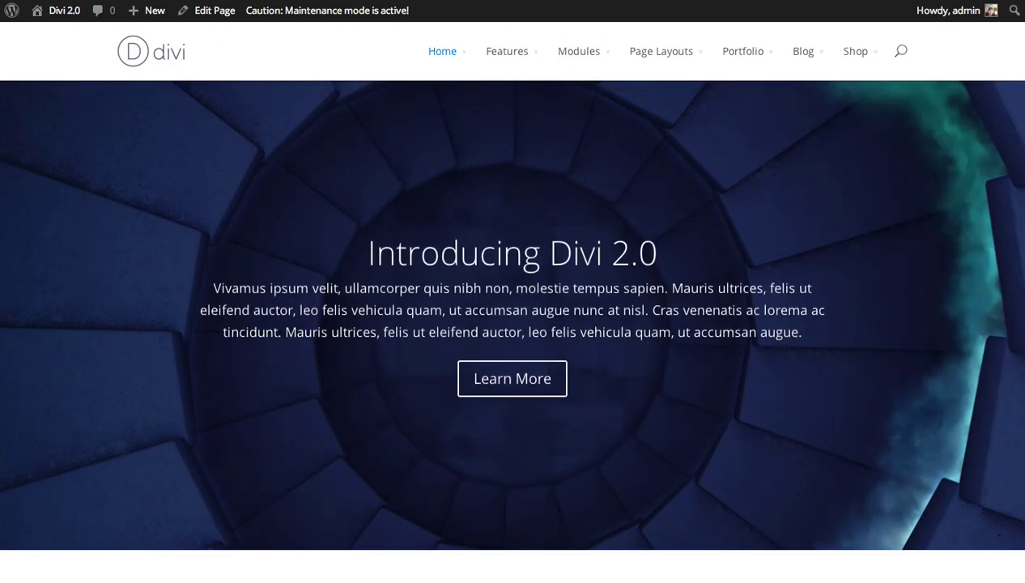
pyautogui.scroll(-4, 512, 307)
pyautogui.scroll(-1, 988, 183)
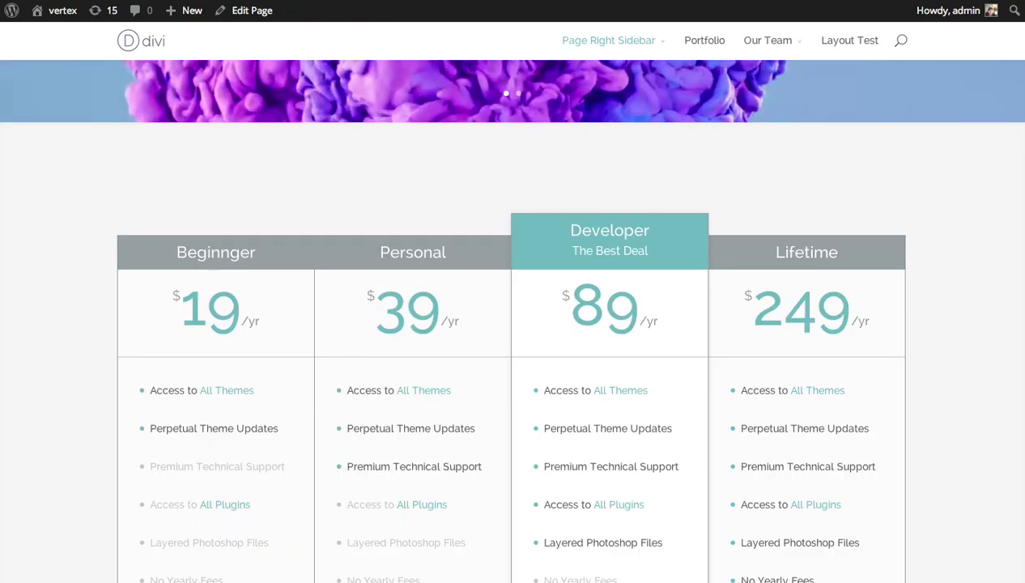
# Examine the header slider and the pricing table on the vertex site's published page.
pyautogui.scroll(5, 512, 324)
pyautogui.scroll(-1, 817, 149)
pyautogui.scroll(1, 817, 148)
pyautogui.scroll(-1, 818, 149)
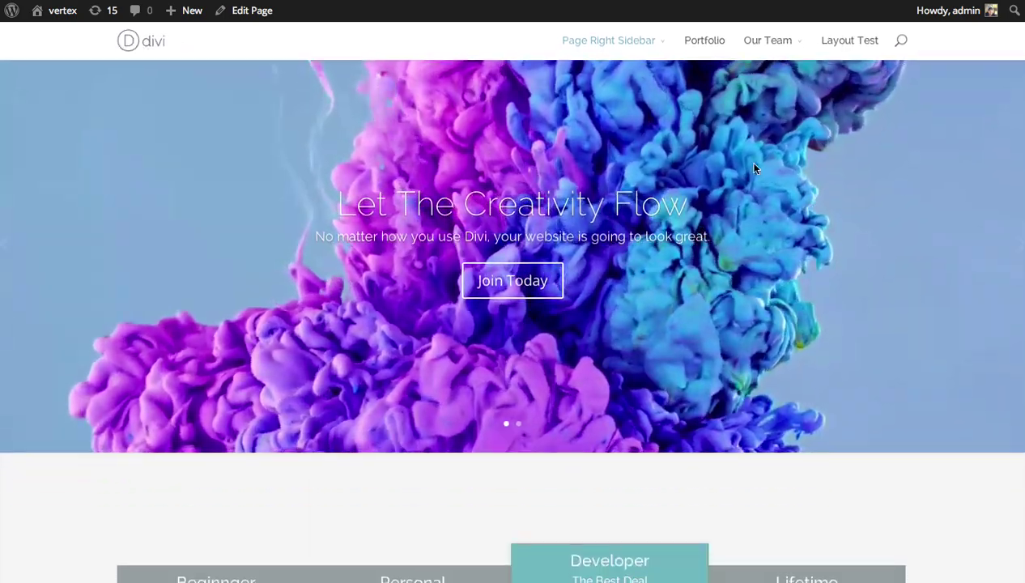
pyautogui.scroll(-5, 746, 259)
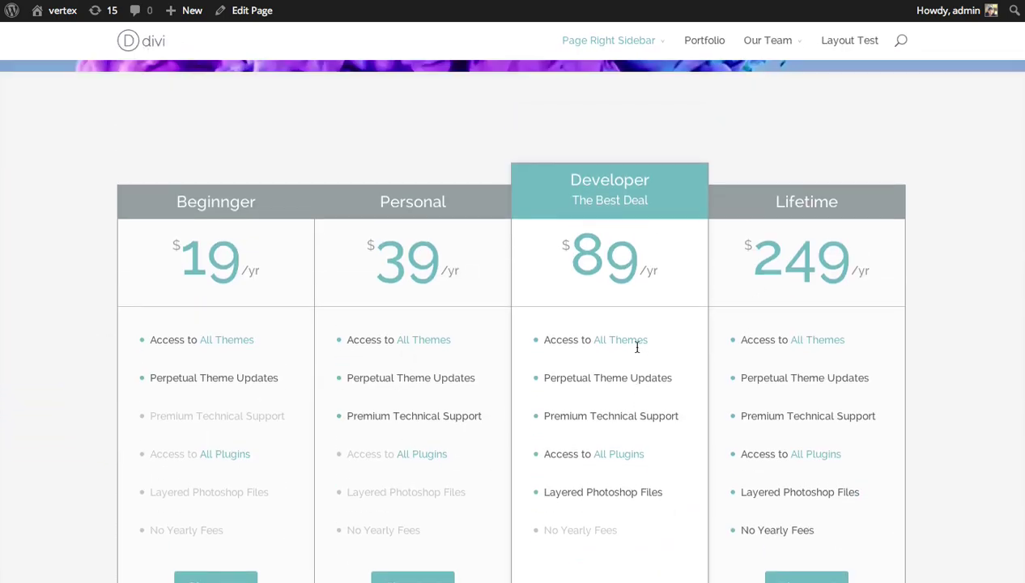
pyautogui.scroll(2, 636, 347)
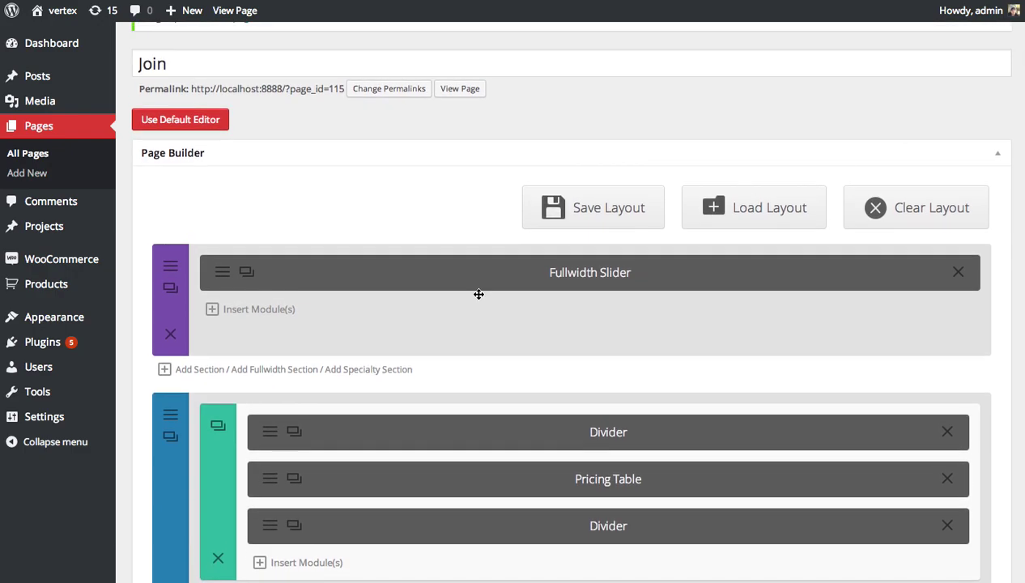
# Add a regular section below the Fullwidth Slider section and give its row four 1/4 columns.
pyautogui.click(199, 372)
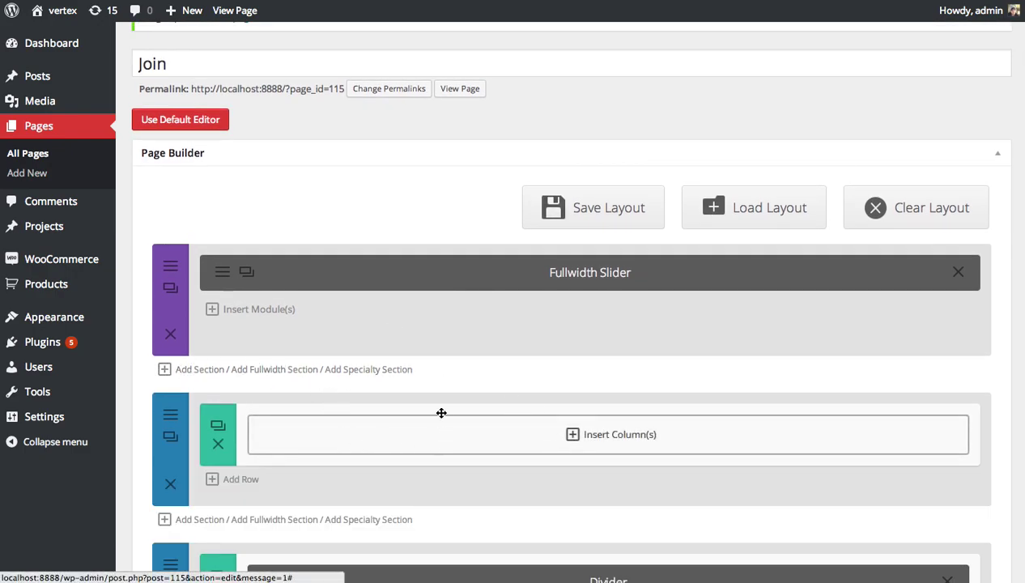
pyautogui.click(525, 431)
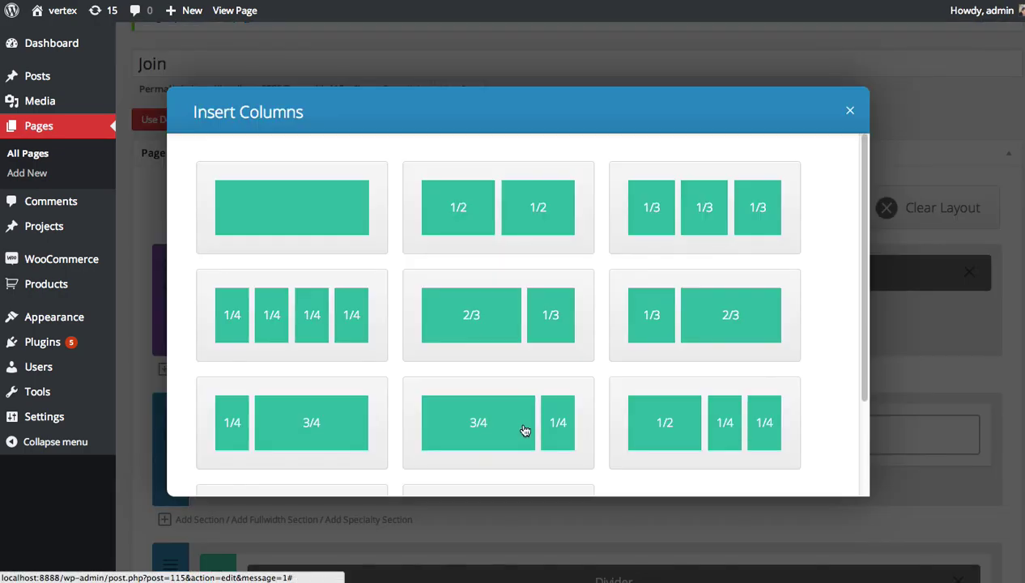
pyautogui.click(321, 326)
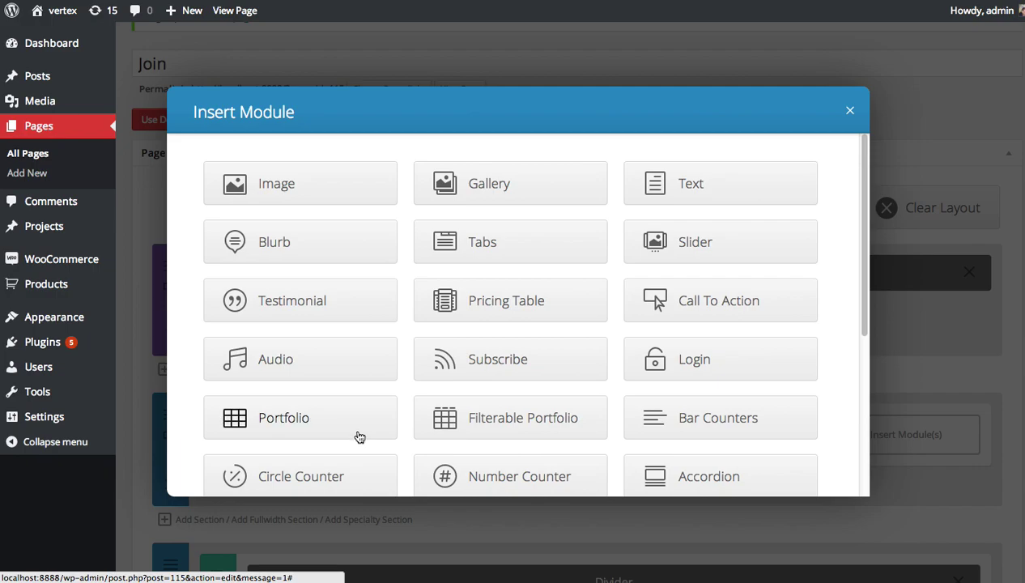
# Insert a Blurb module in the new row's first column and title it "Amazing Design".
pyautogui.click(357, 437)
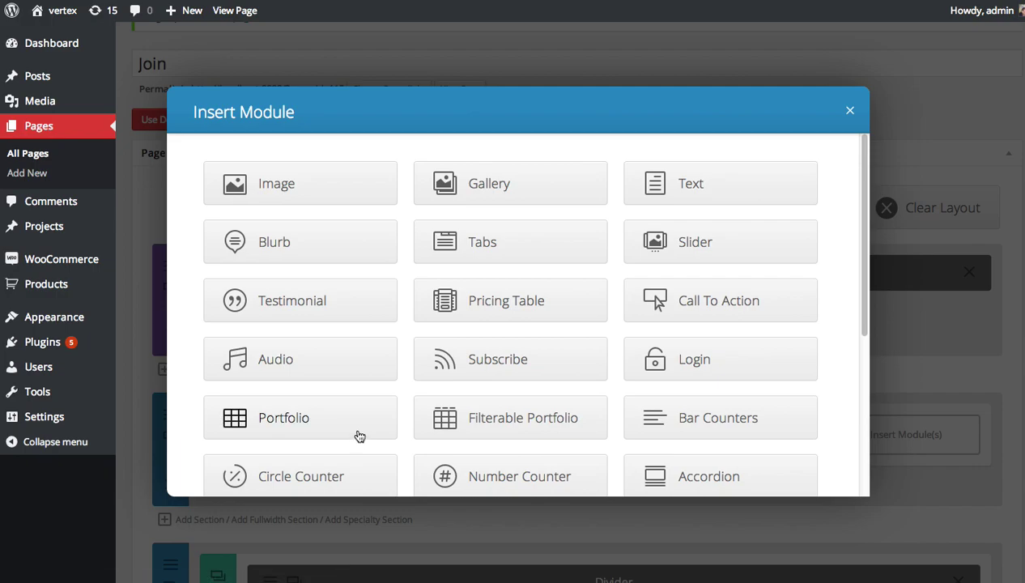
pyautogui.click(324, 250)
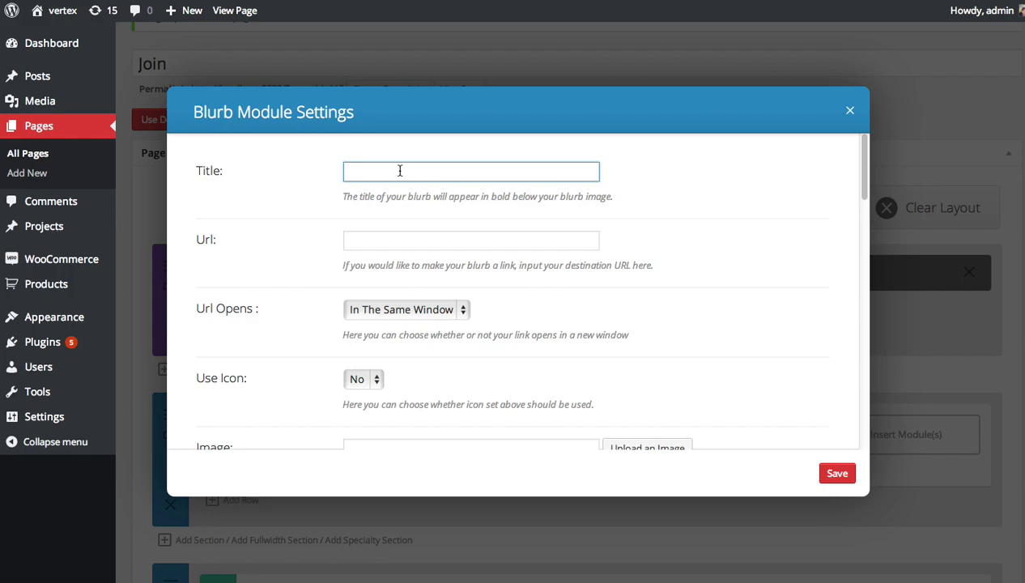
pyautogui.write('zing Design')
# Review the blurb's Url and Url Opens settings.
pyautogui.click(413, 238)
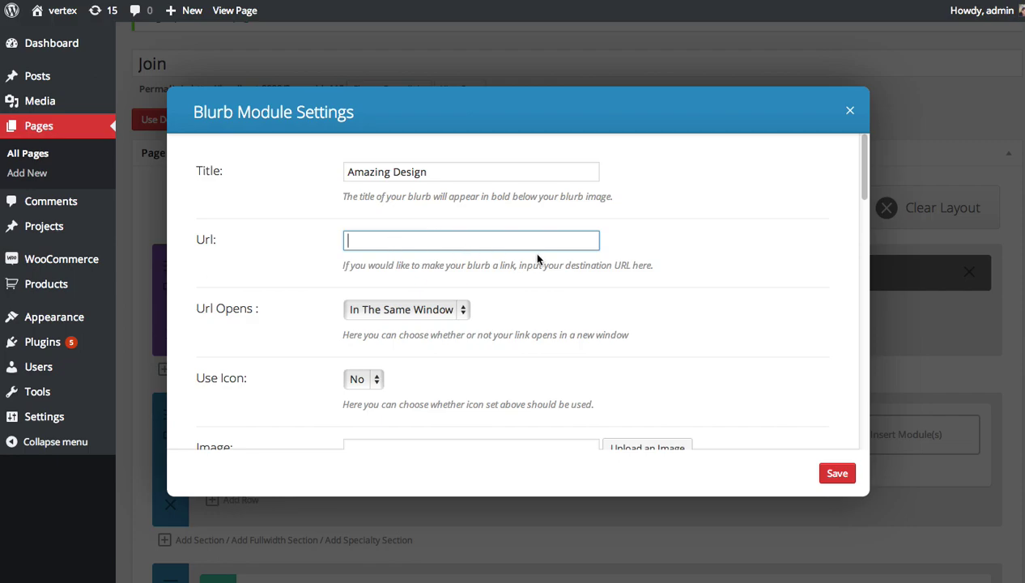
pyautogui.scroll(-2, 583, 259)
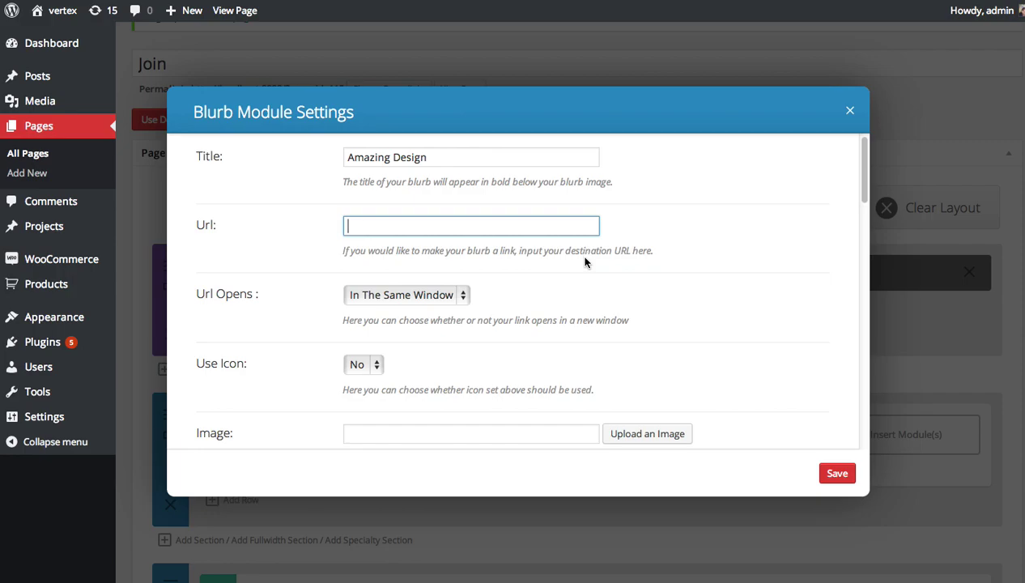
pyautogui.scroll(-1, 235, 243)
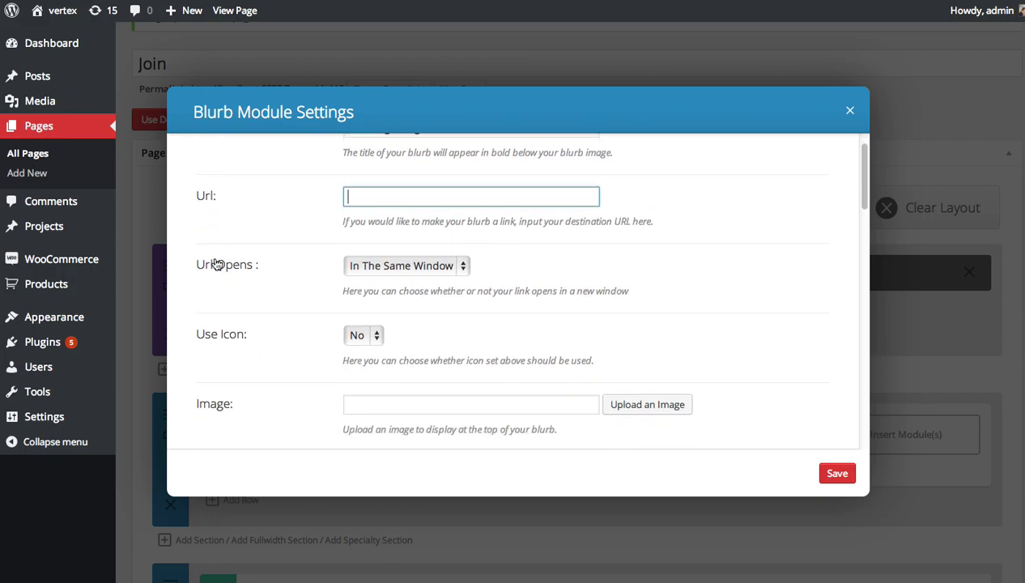
pyautogui.click(410, 267)
pyautogui.click(760, 271)
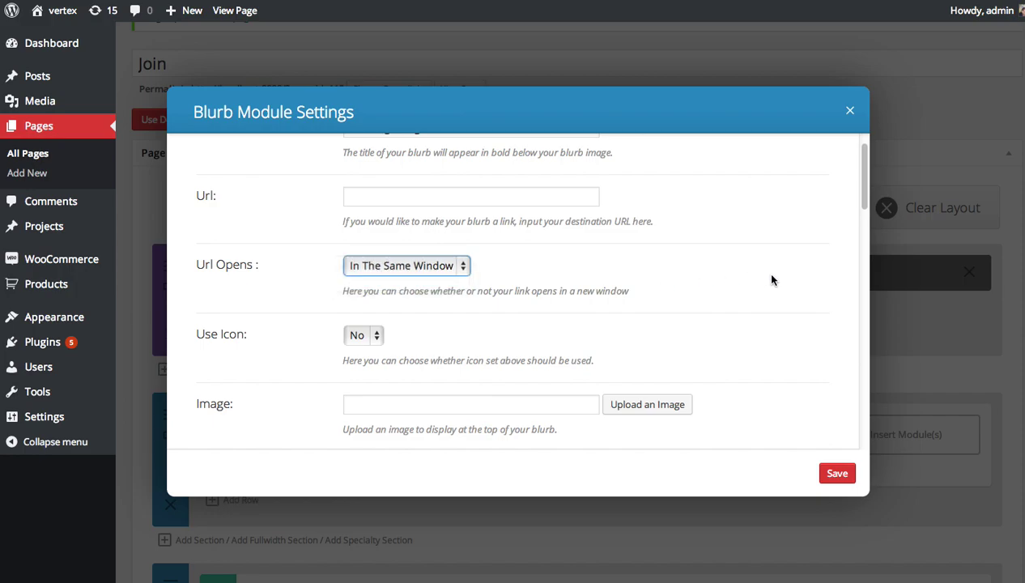
# Set Use Icon to Yes and choose the stacked-pictures icon for the blurb.
pyautogui.scroll(-3, 758, 272)
pyautogui.moveTo(865, 190); pyautogui.dragTo(865, 201)
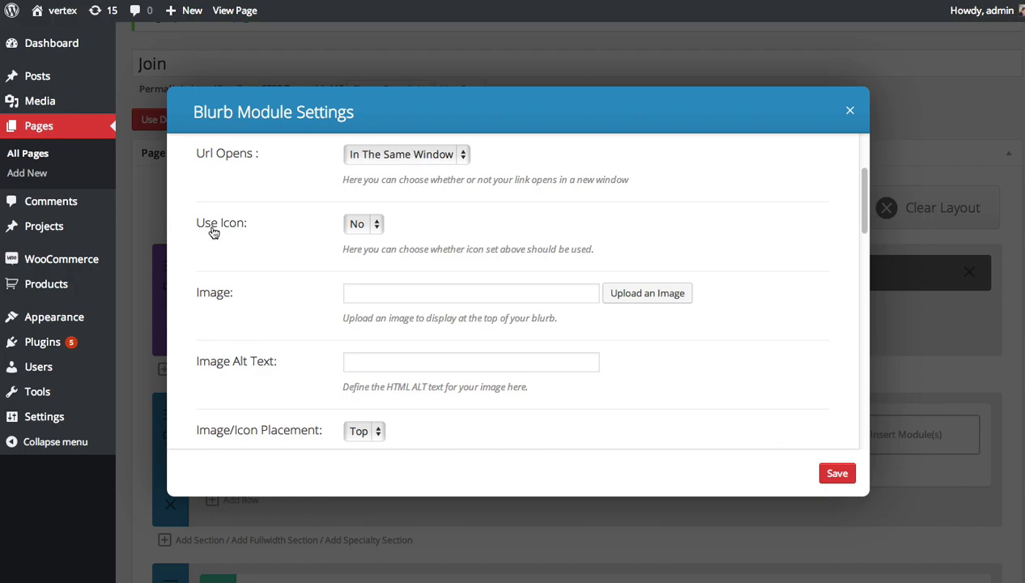
pyautogui.click(376, 226)
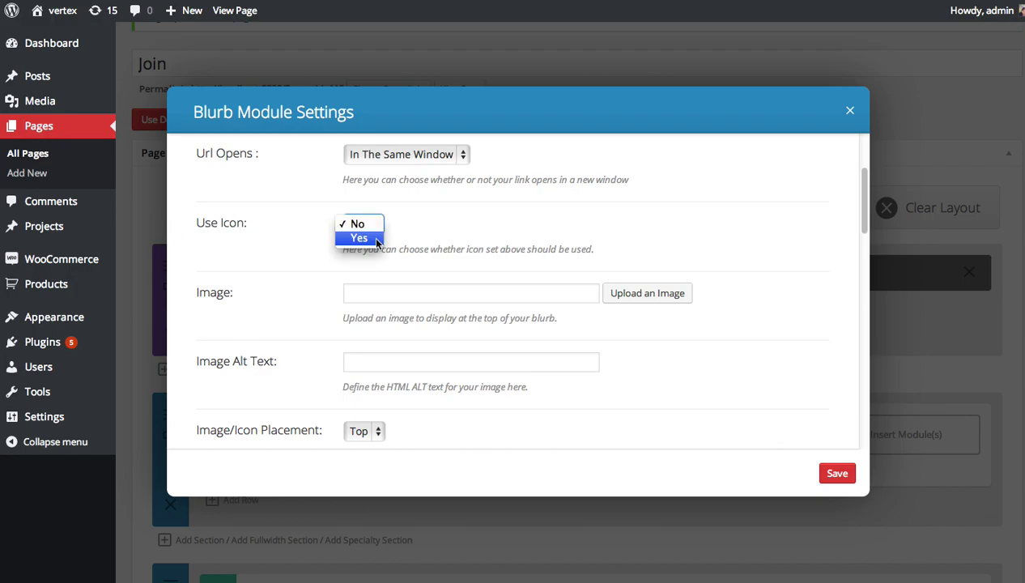
pyautogui.click(372, 237)
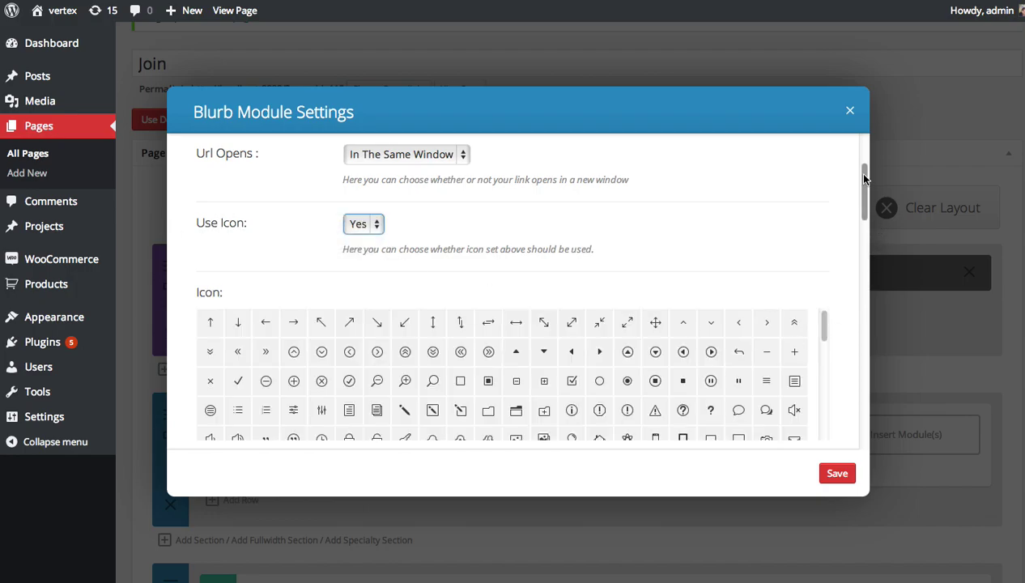
pyautogui.moveTo(861, 172); pyautogui.dragTo(865, 186)
pyautogui.scroll(-1, 861, 207)
pyautogui.moveTo(829, 252)
pyautogui.mouseDown()
pyautogui.moveTo(824, 348)
pyautogui.moveTo(822, 264)
pyautogui.mouseUp()
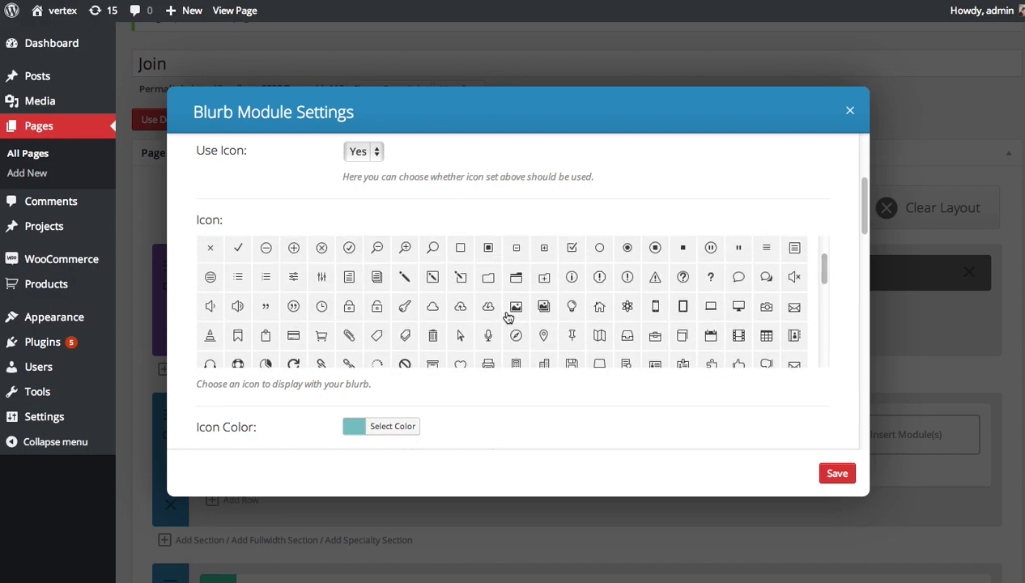
pyautogui.click(543, 306)
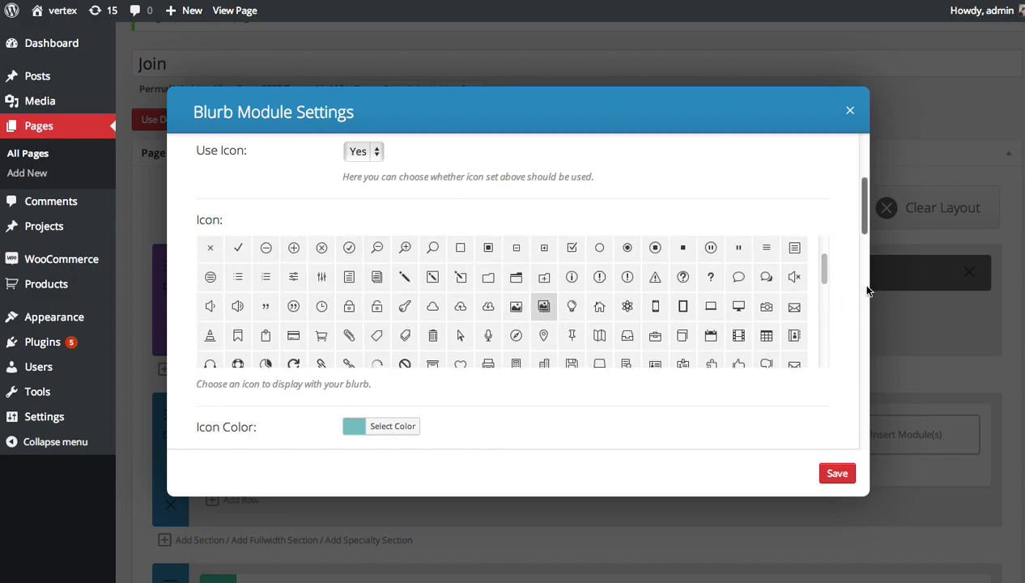
# Set Circle Icon to Yes and make the icon color white (#ffffff).
pyautogui.moveTo(864, 206); pyautogui.dragTo(867, 261)
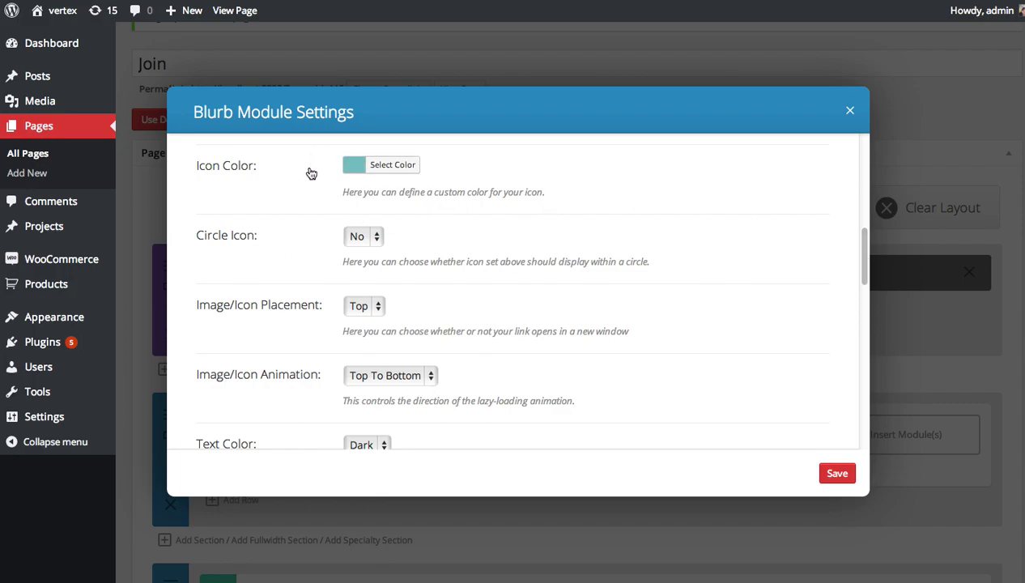
pyautogui.click(361, 168)
pyautogui.click(601, 201)
pyautogui.click(361, 237)
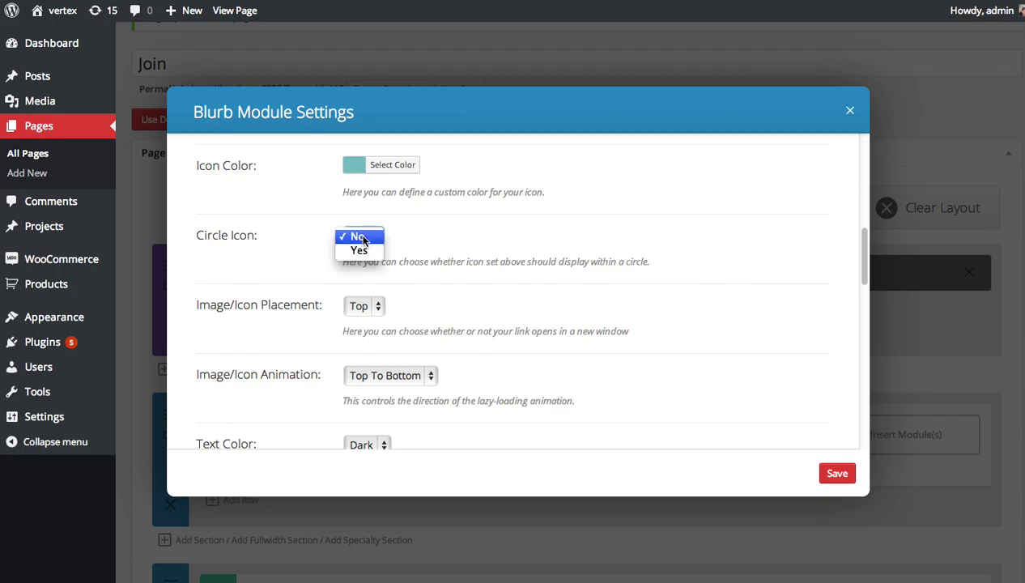
pyautogui.click(366, 251)
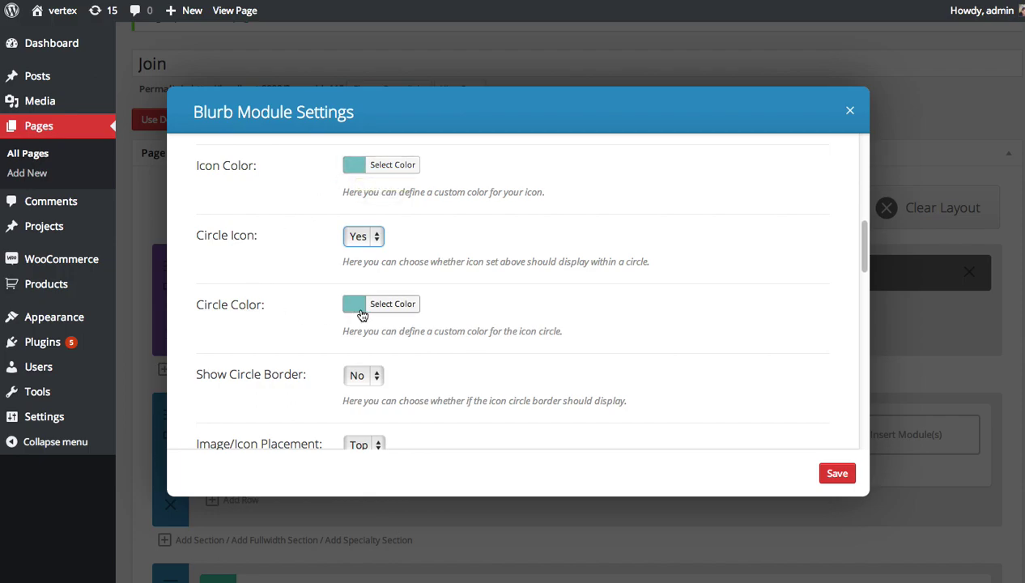
pyautogui.click(368, 166)
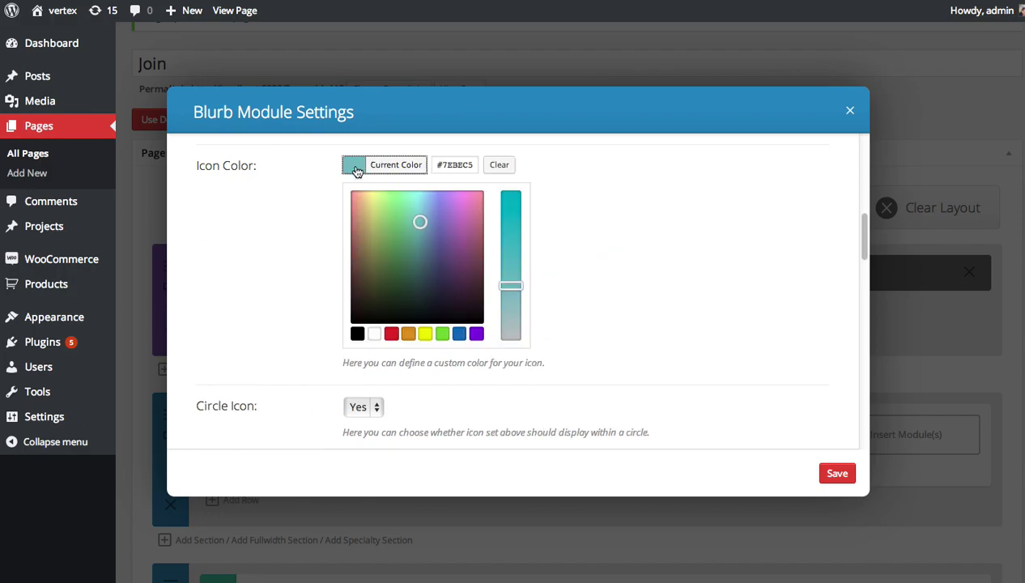
pyautogui.click(376, 335)
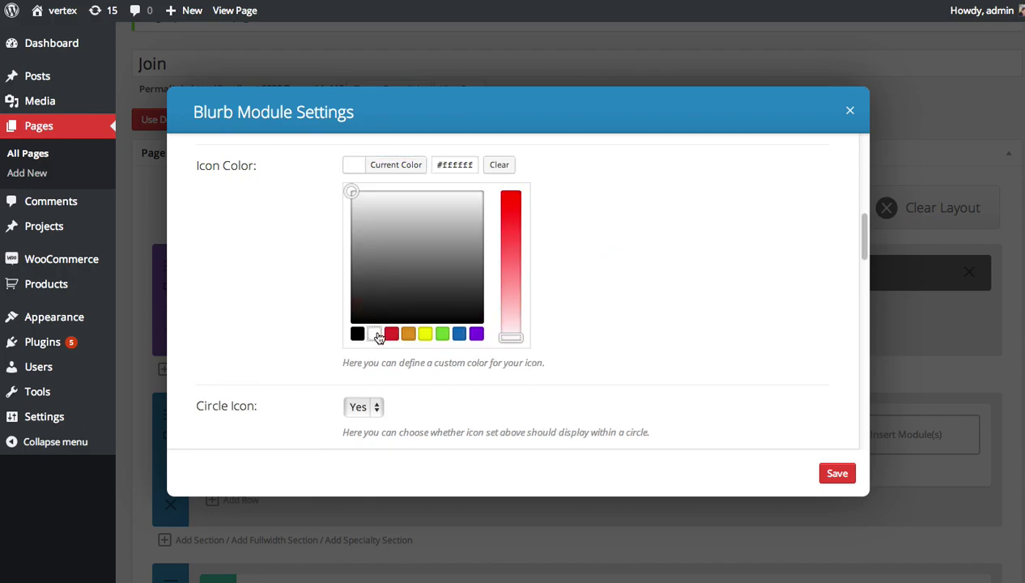
# Set Show Circle Border to Yes for the blurb icon.
pyautogui.scroll(-3, 607, 312)
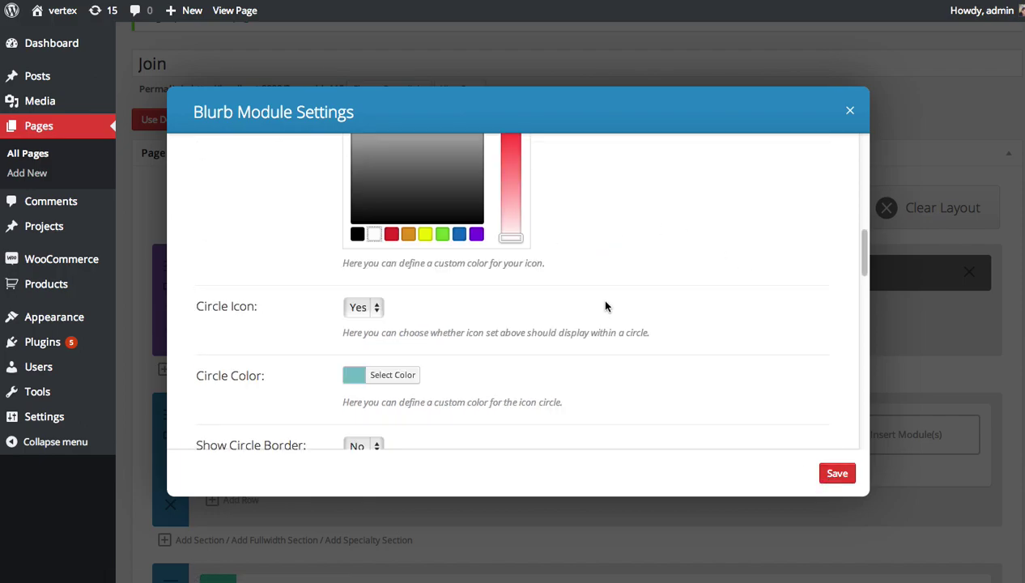
pyautogui.scroll(-1, 356, 312)
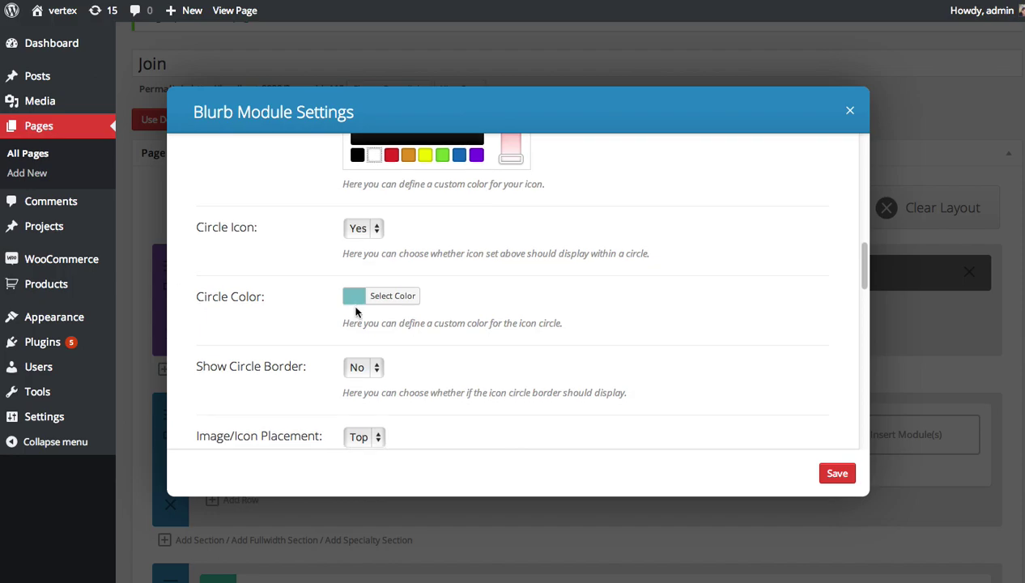
pyautogui.scroll(-1, 356, 312)
pyautogui.scroll(-1, 277, 327)
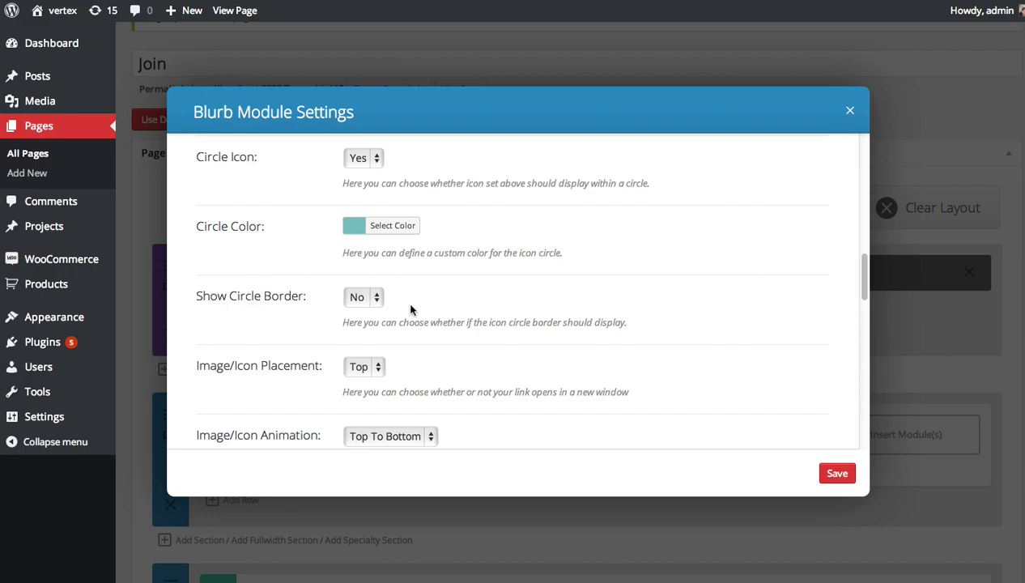
pyautogui.click(362, 297)
pyautogui.click(361, 312)
# Change the Circle Border Color to a darker teal, #4d94a5.
pyautogui.scroll(3, 409, 301)
pyautogui.scroll(1, 283, 251)
pyautogui.click(352, 245)
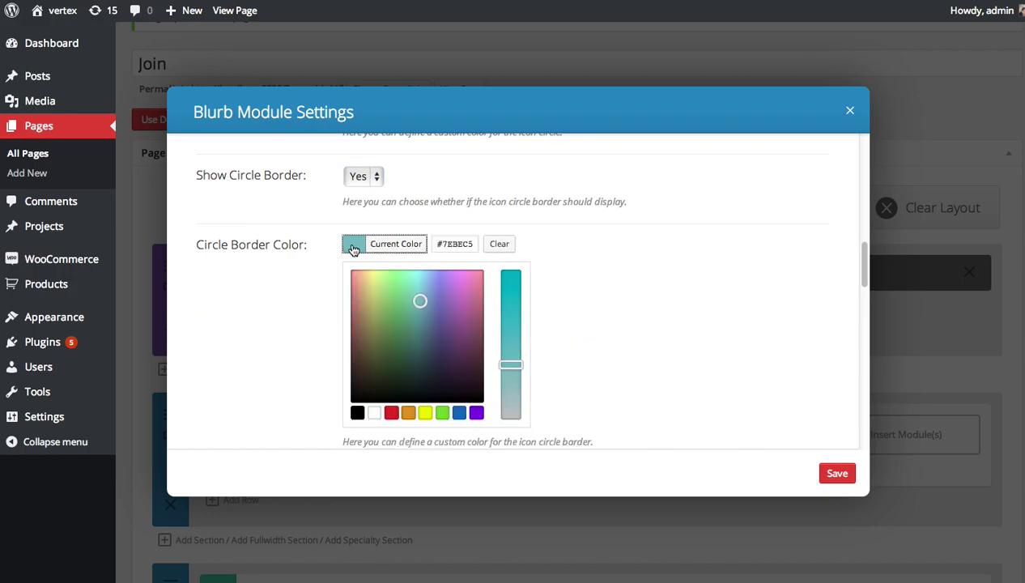
pyautogui.click(420, 301)
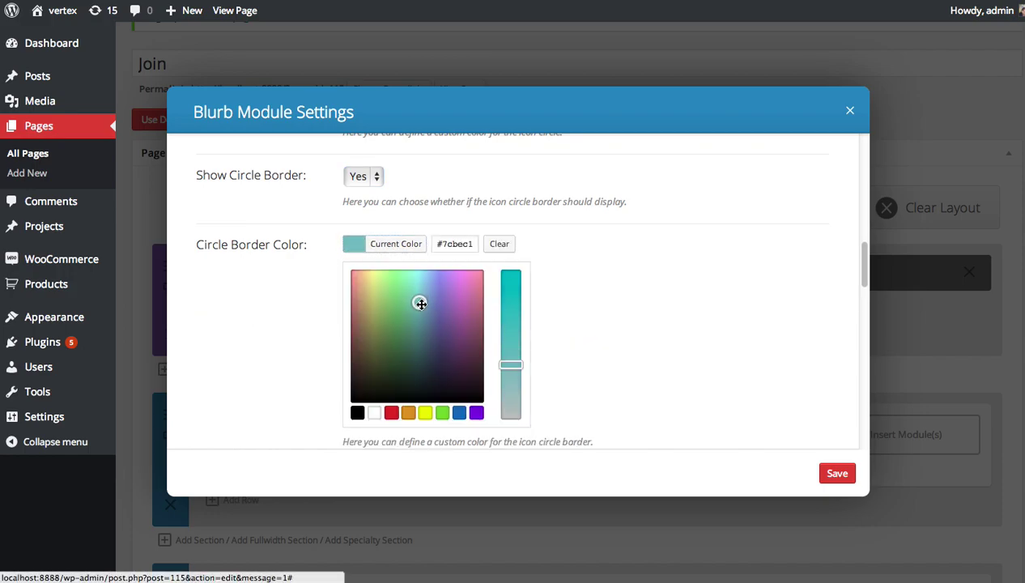
pyautogui.moveTo(513, 366); pyautogui.dragTo(512, 340)
pyautogui.moveTo(421, 303); pyautogui.dragTo(423, 316)
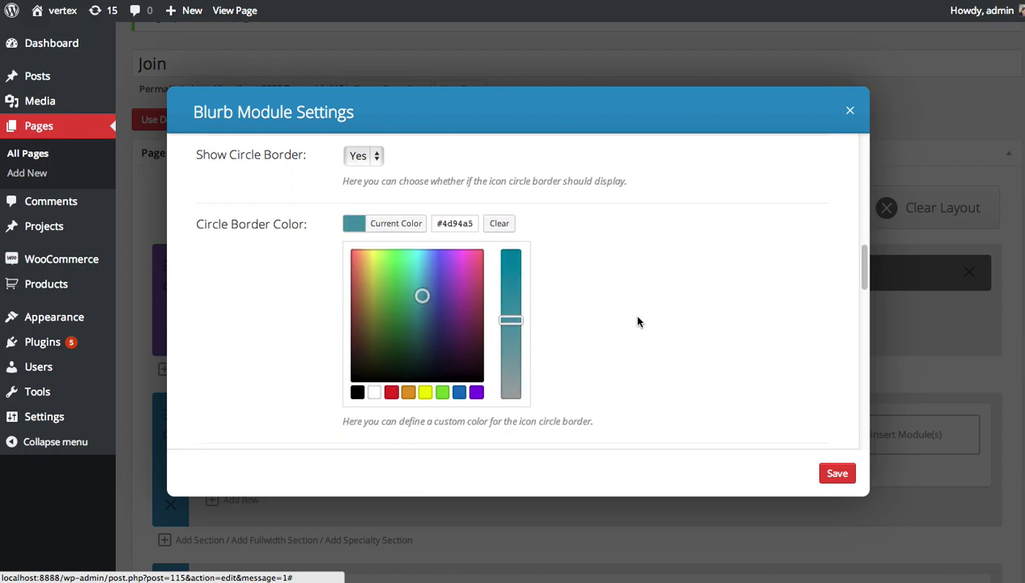
# Set the blurb's Image/Icon Placement to Left.
pyautogui.scroll(-1, 637, 322)
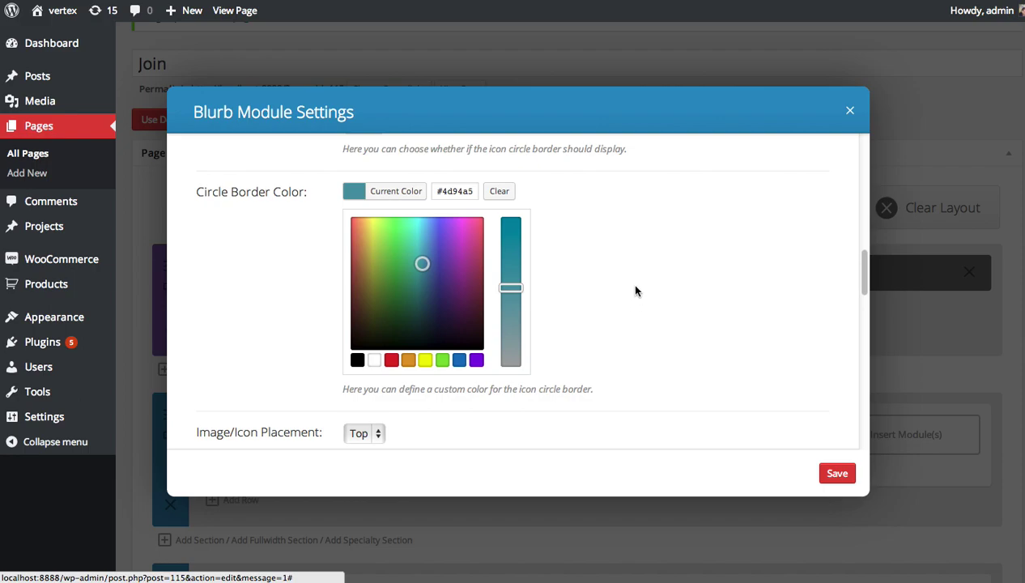
pyautogui.moveTo(865, 267); pyautogui.dragTo(864, 291)
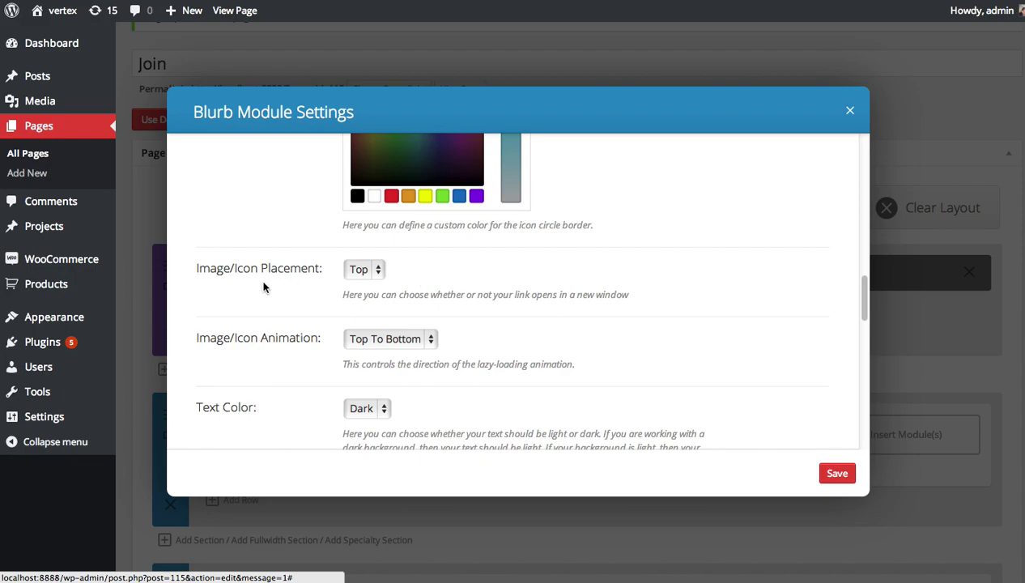
pyautogui.click(373, 275)
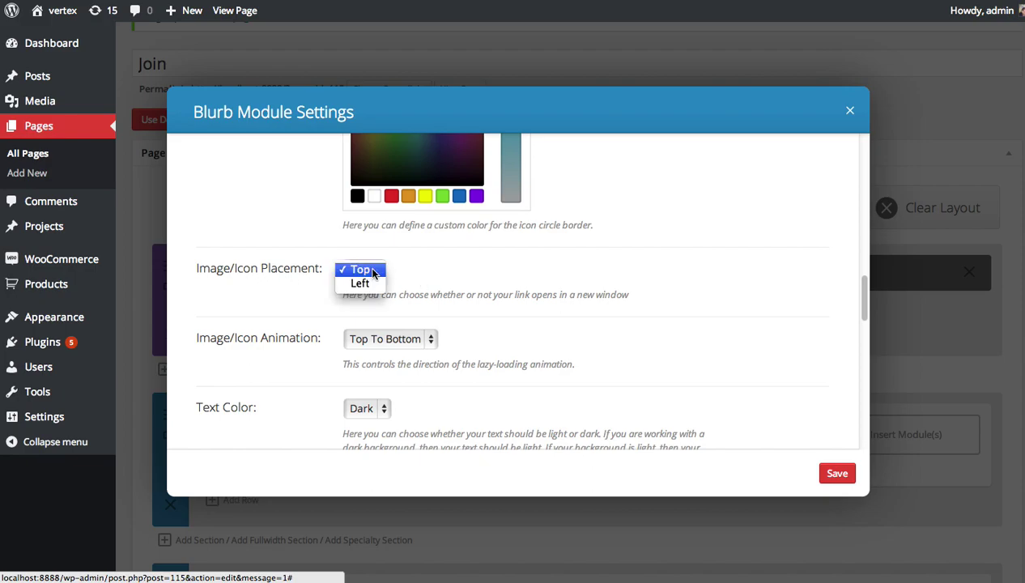
pyautogui.scroll(-2, 373, 274)
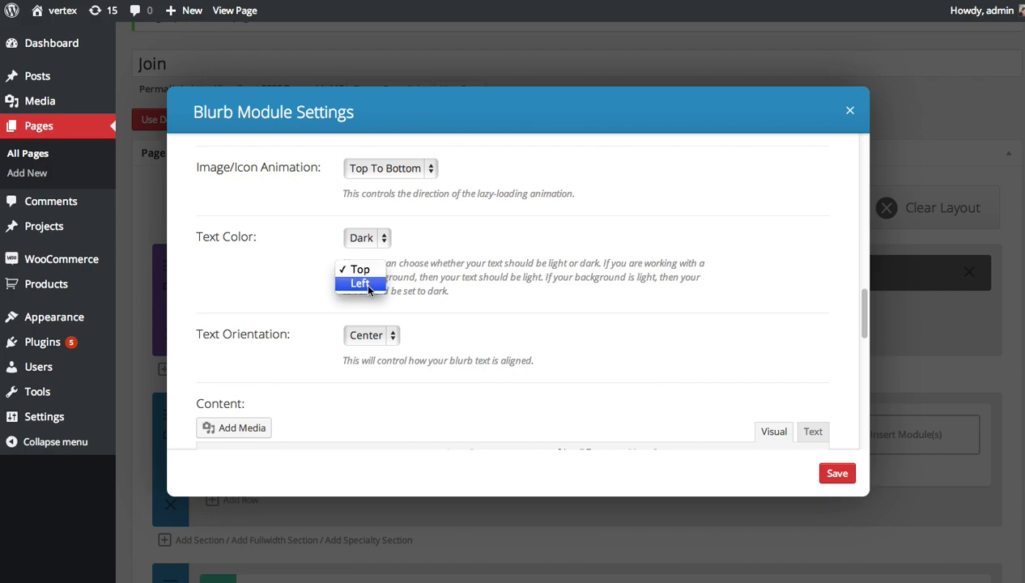
pyautogui.click(364, 284)
pyautogui.scroll(1, 478, 300)
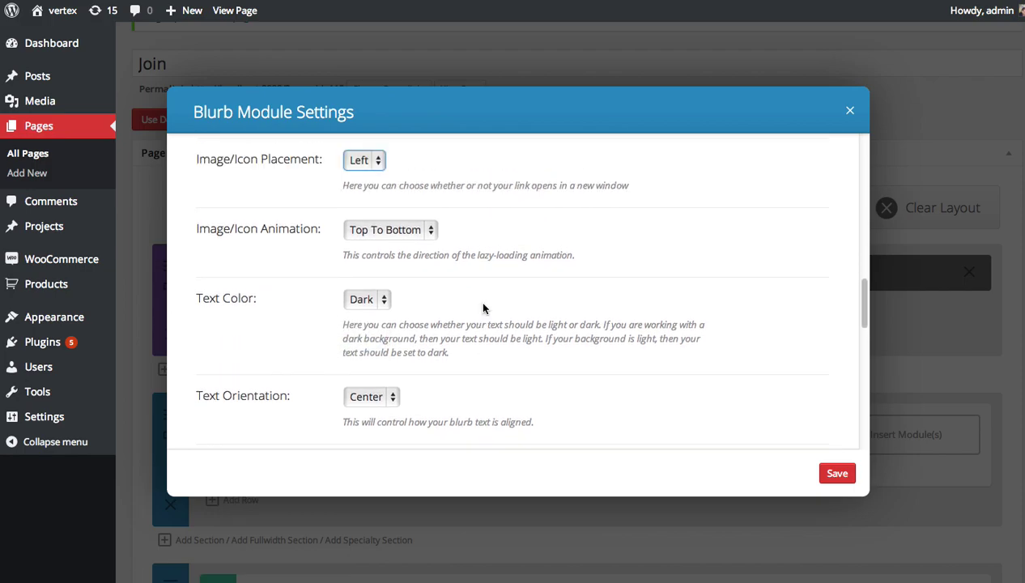
# Set the blurb's Image/Icon Animation to Left To Right.
pyautogui.scroll(1, 483, 307)
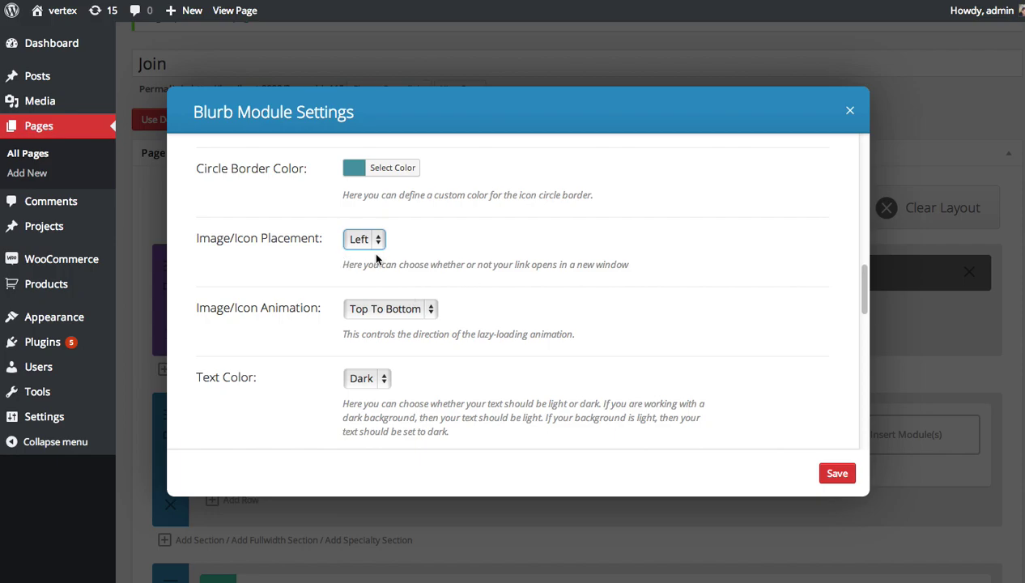
pyautogui.click(413, 311)
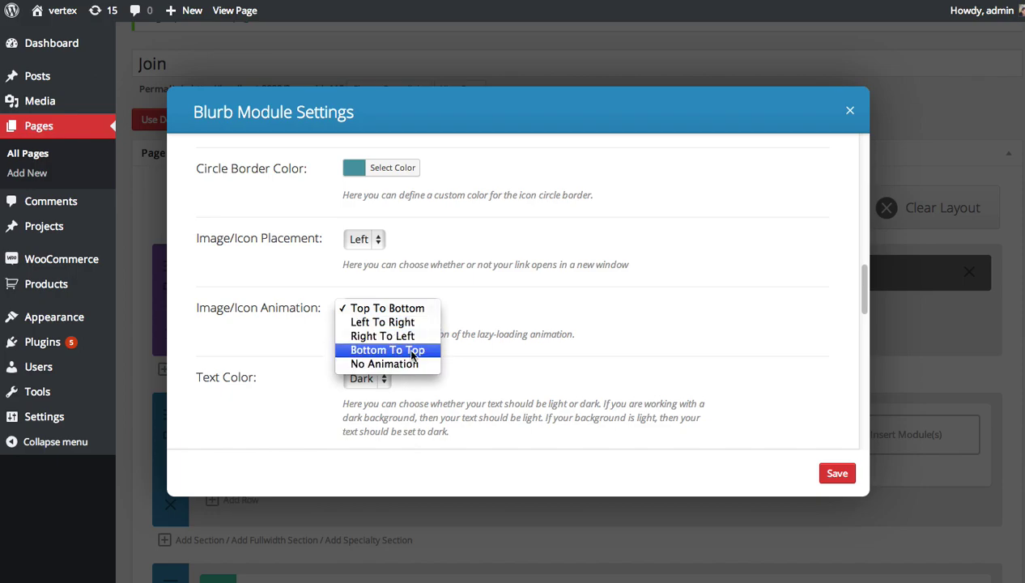
pyautogui.click(408, 322)
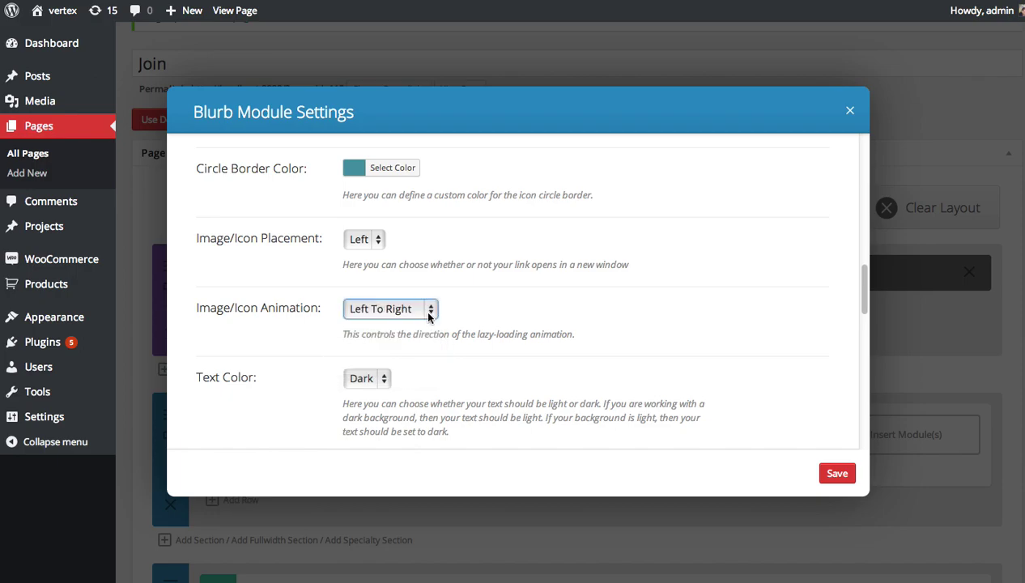
# Review the available Text Orientation options for the blurb, keeping Center.
pyautogui.scroll(-3, 583, 284)
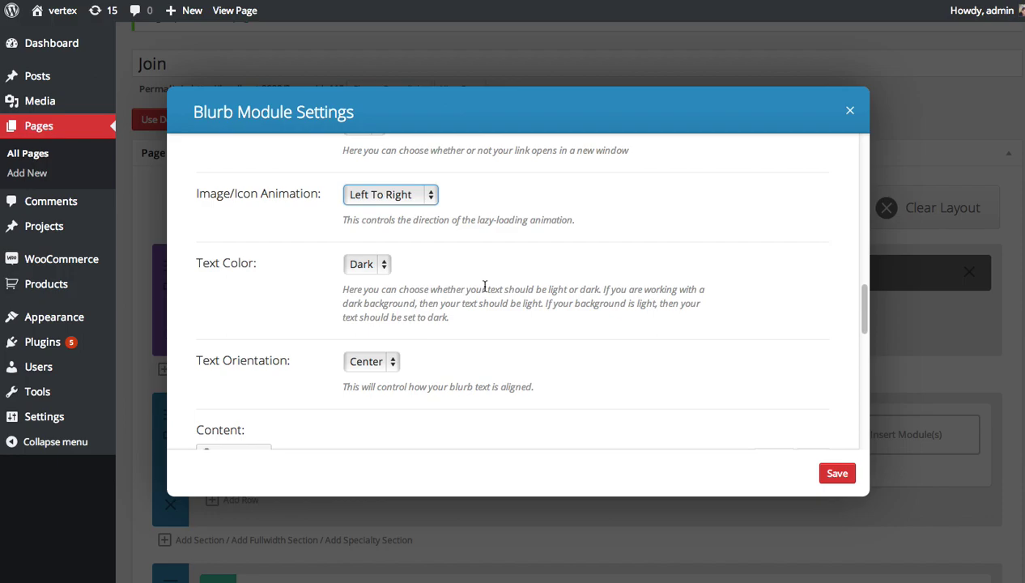
pyautogui.scroll(-1, 482, 289)
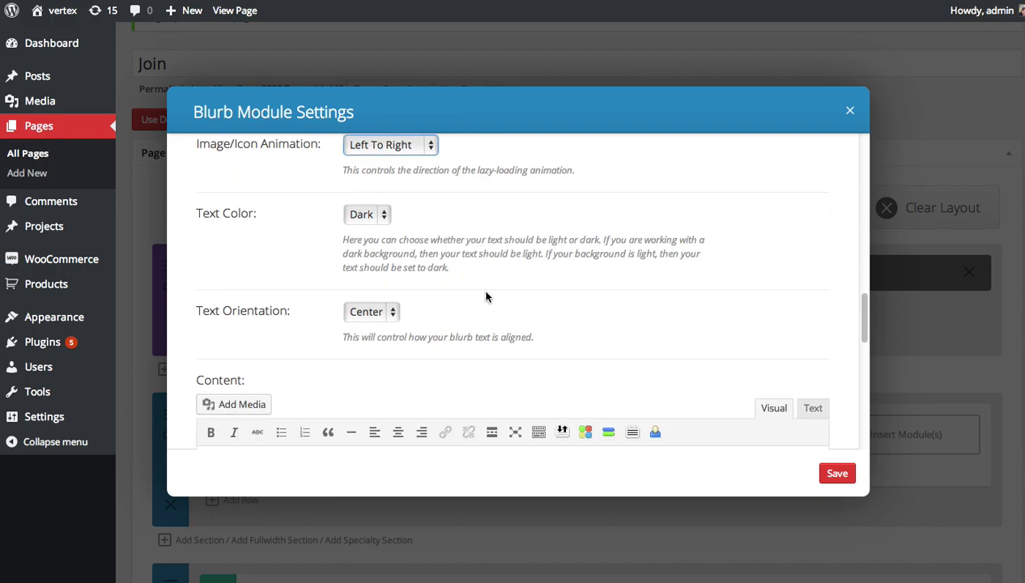
pyautogui.scroll(-1, 484, 290)
pyautogui.click(351, 269)
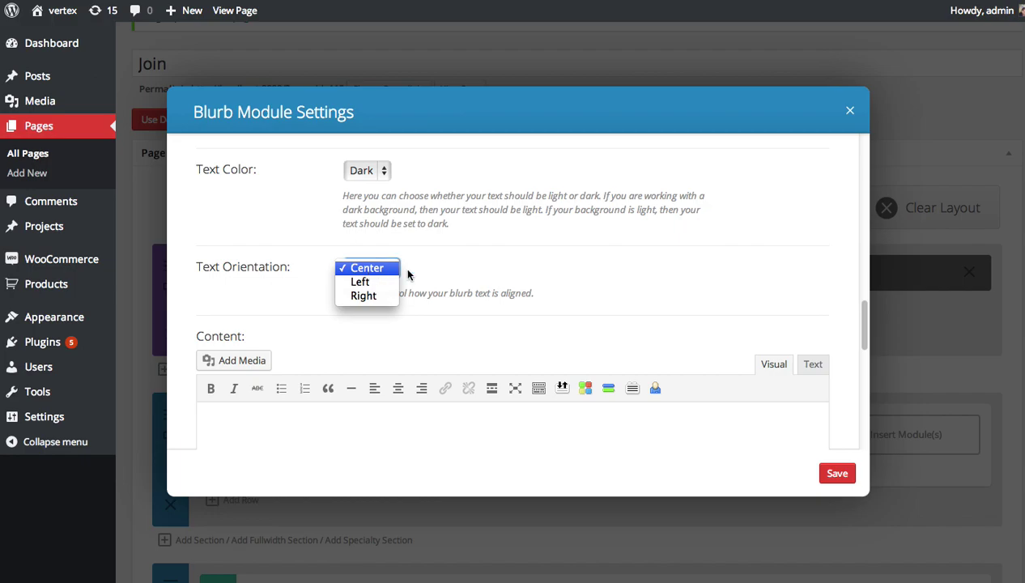
pyautogui.click(526, 263)
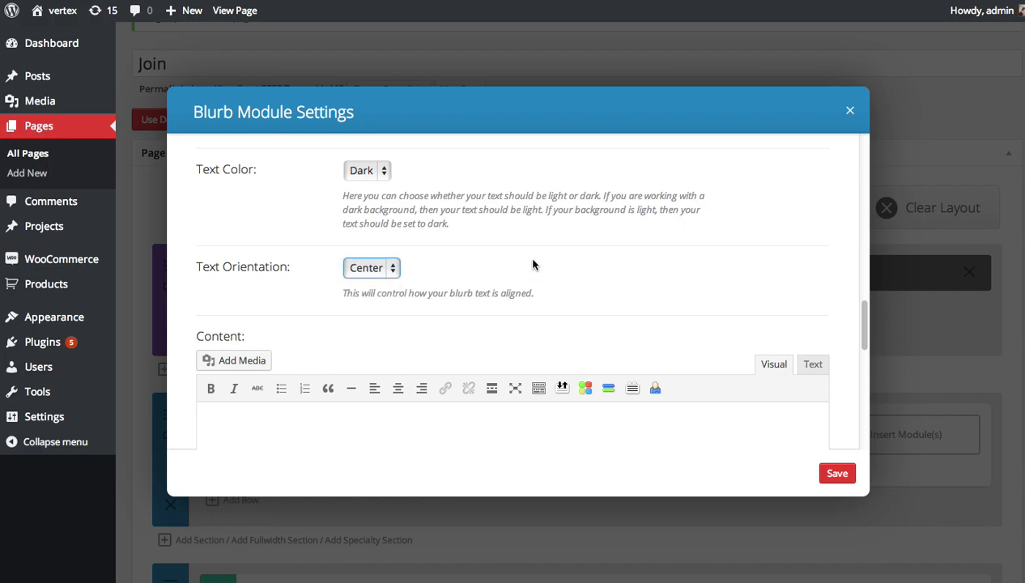
# Enter the blurb content "Join Elegant Themes today and make use of the most beautiful themes on the net!".
pyautogui.scroll(-1, 525, 260)
pyautogui.scroll(-1, 309, 243)
pyautogui.click(364, 401)
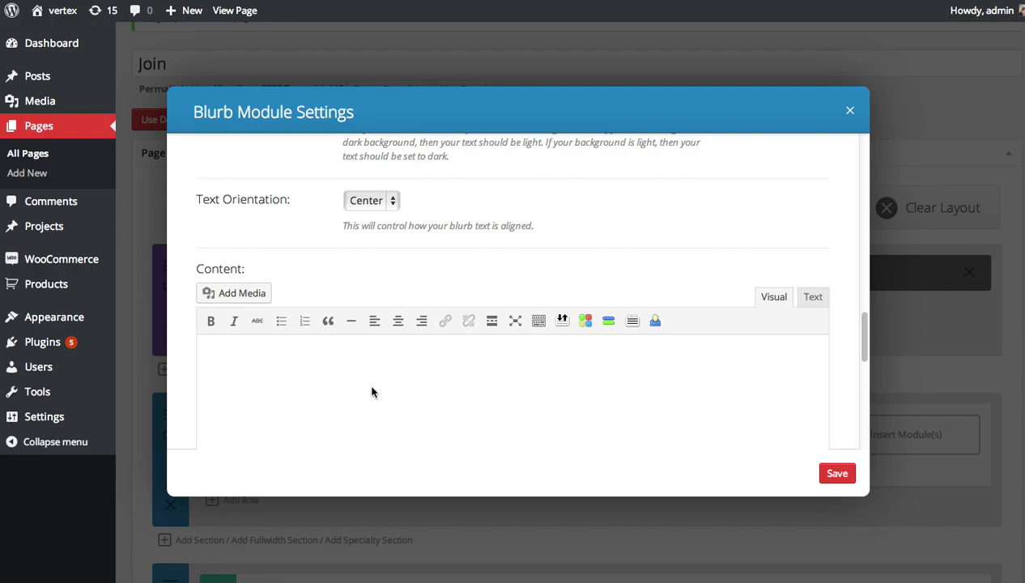
pyautogui.write('Joi')
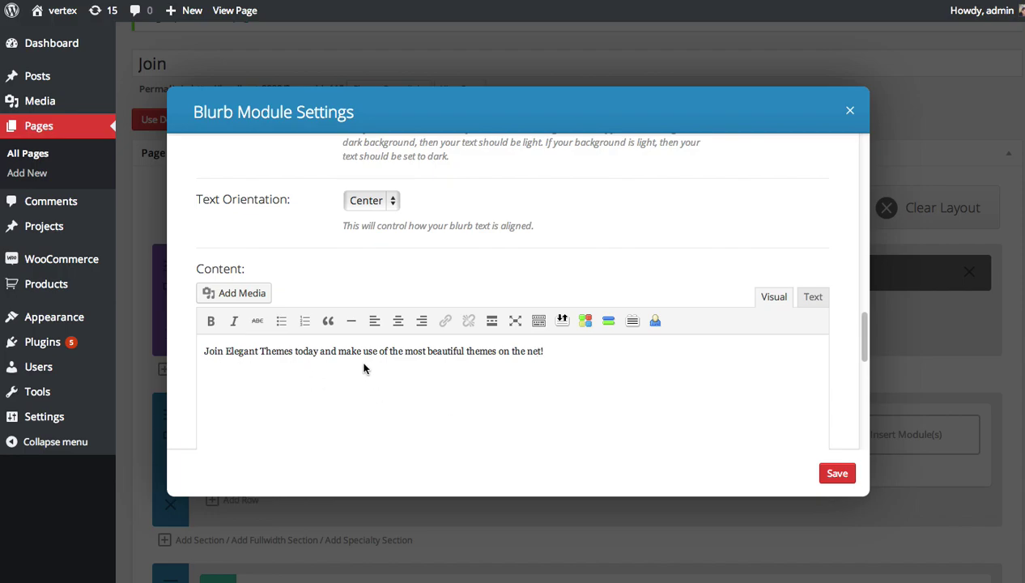
pyautogui.moveTo(584, 356); pyautogui.dragTo(204, 349)
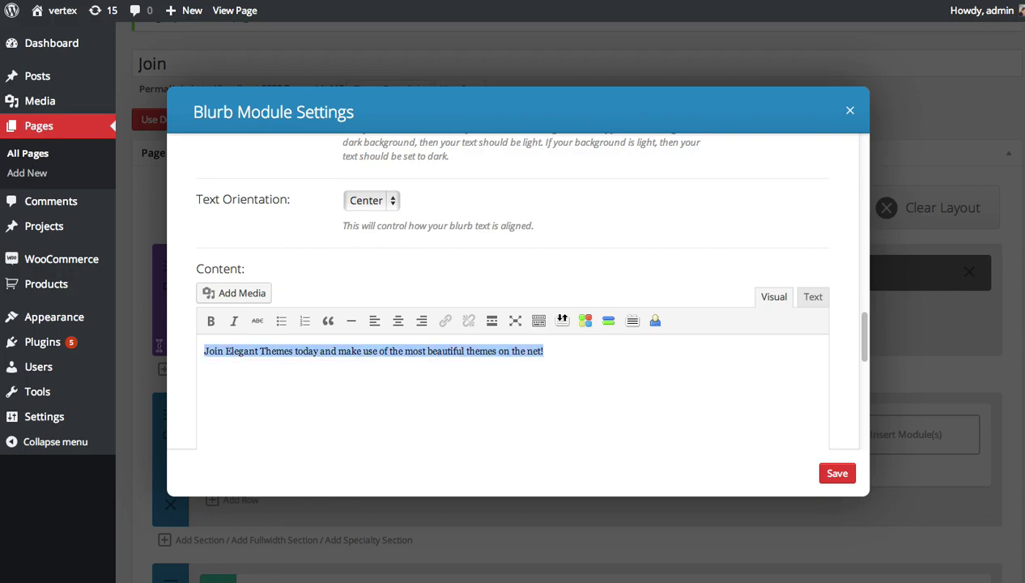
# Save the first blurb's settings and update the Join page.
pyautogui.click(837, 474)
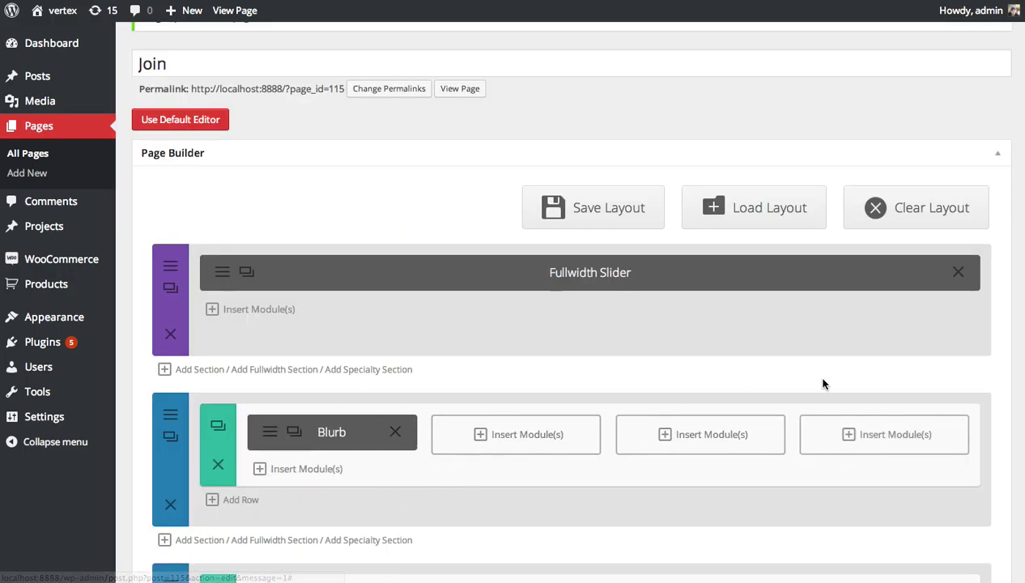
pyautogui.scroll(-10, 876, 400)
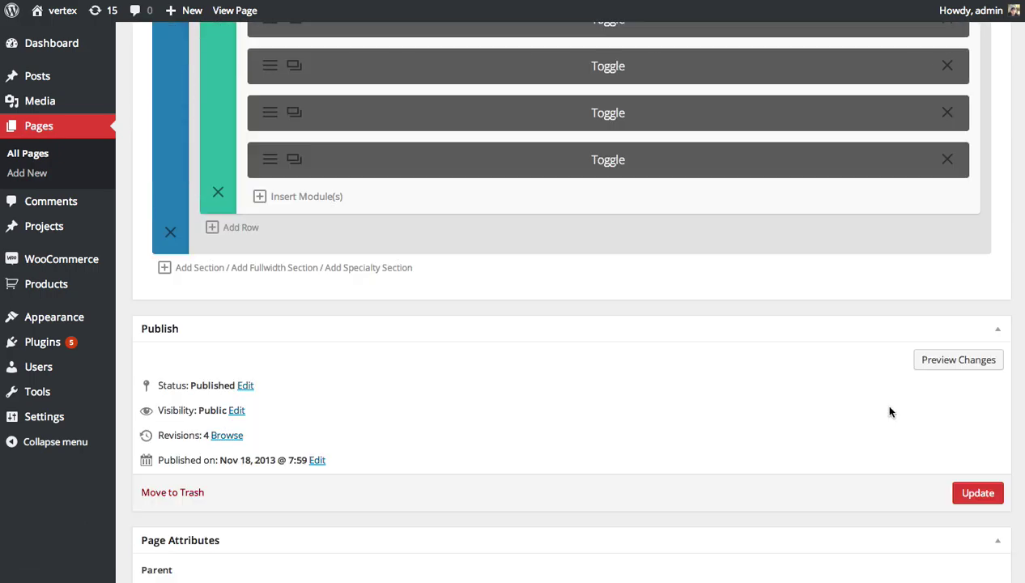
pyautogui.click(990, 495)
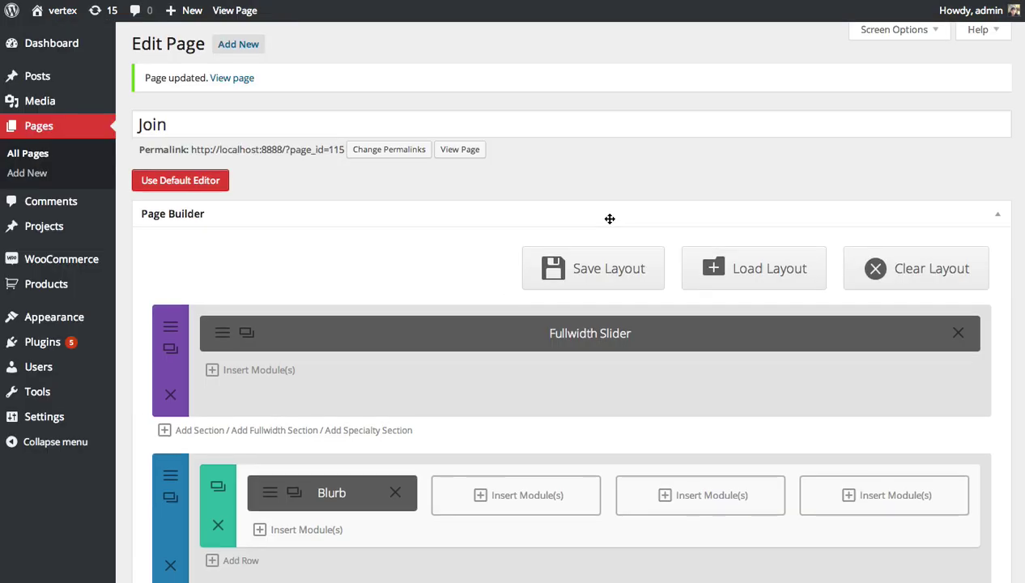
# Duplicate the Amazing Design blurb and move the copy into the second column of the row.
pyautogui.scroll(-5, 611, 217)
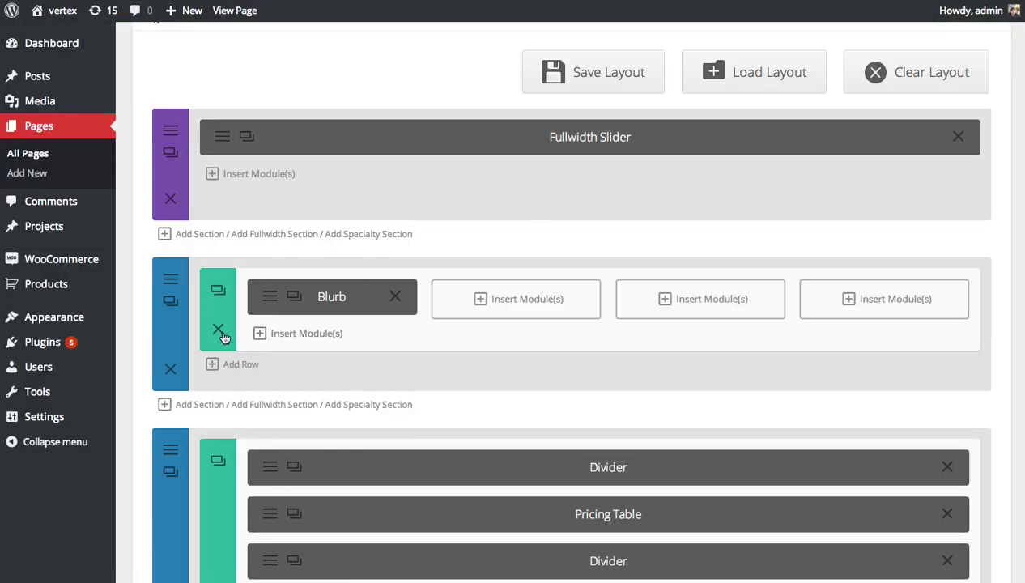
pyautogui.click(293, 297)
pyautogui.moveTo(348, 345)
pyautogui.mouseDown()
pyautogui.moveTo(451, 351)
pyautogui.moveTo(497, 316)
pyautogui.mouseUp()
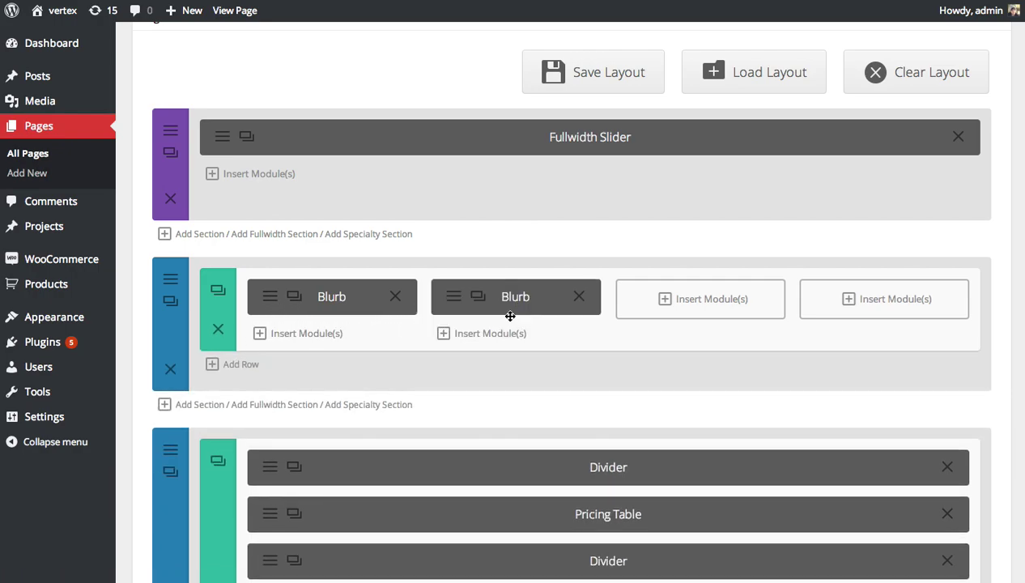
# Open the settings of the second column's blurb and set Circle Icon to No.
pyautogui.click(453, 303)
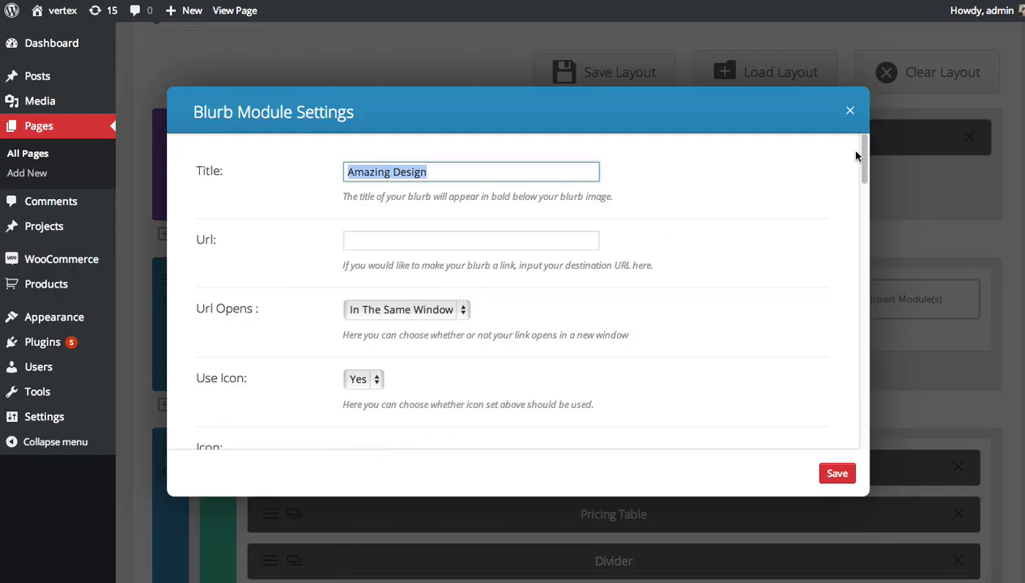
pyautogui.scroll(-5, 855, 155)
pyautogui.scroll(-2, 855, 215)
pyautogui.scroll(1, 856, 215)
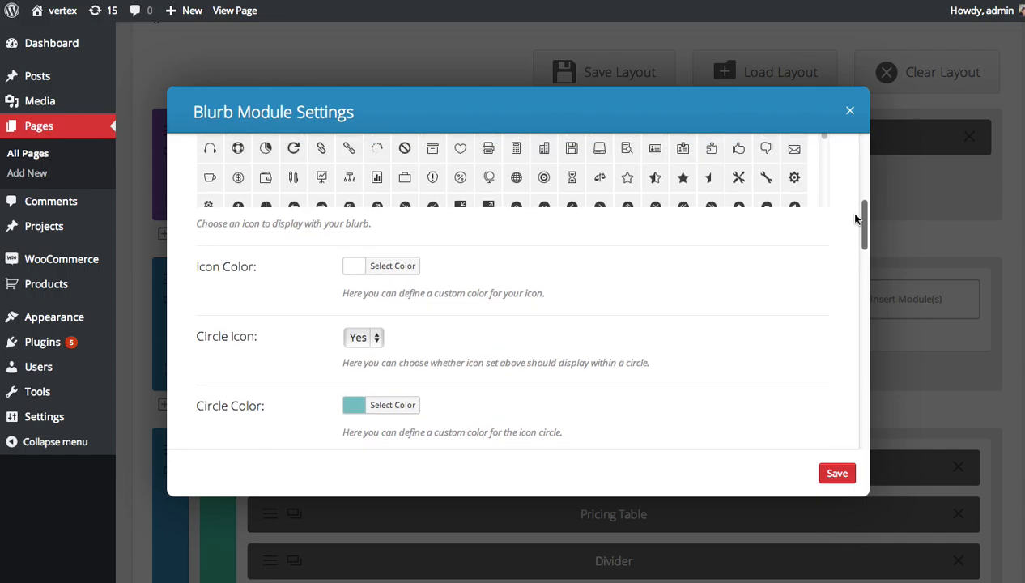
pyautogui.scroll(-1, 855, 217)
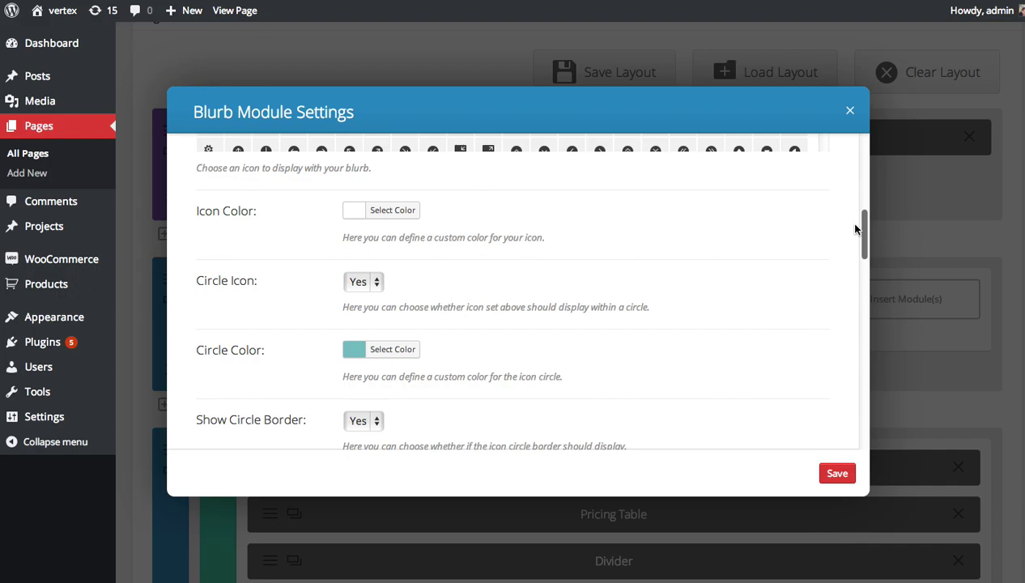
pyautogui.scroll(-2, 855, 229)
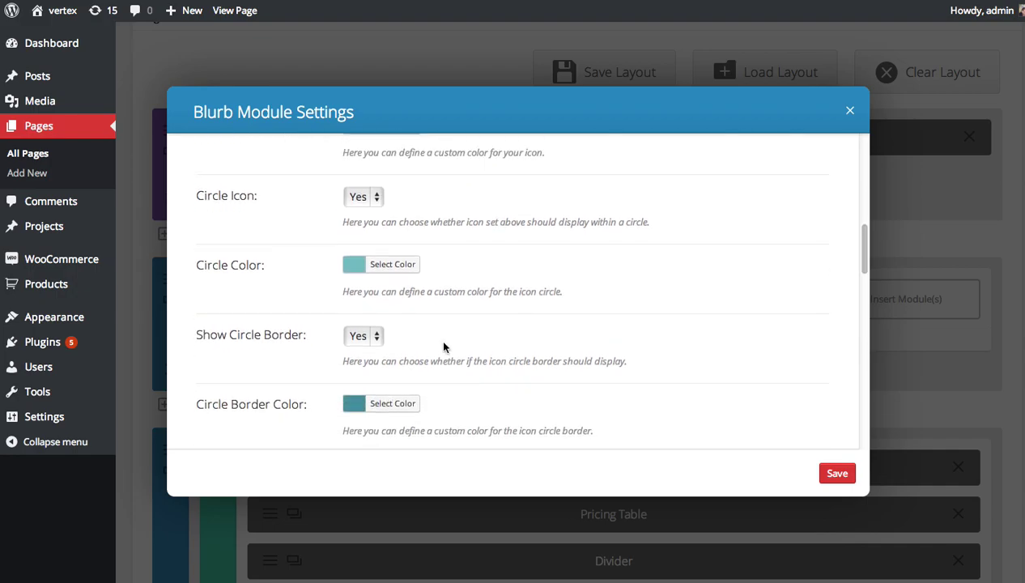
pyautogui.scroll(1, 444, 346)
pyautogui.click(364, 248)
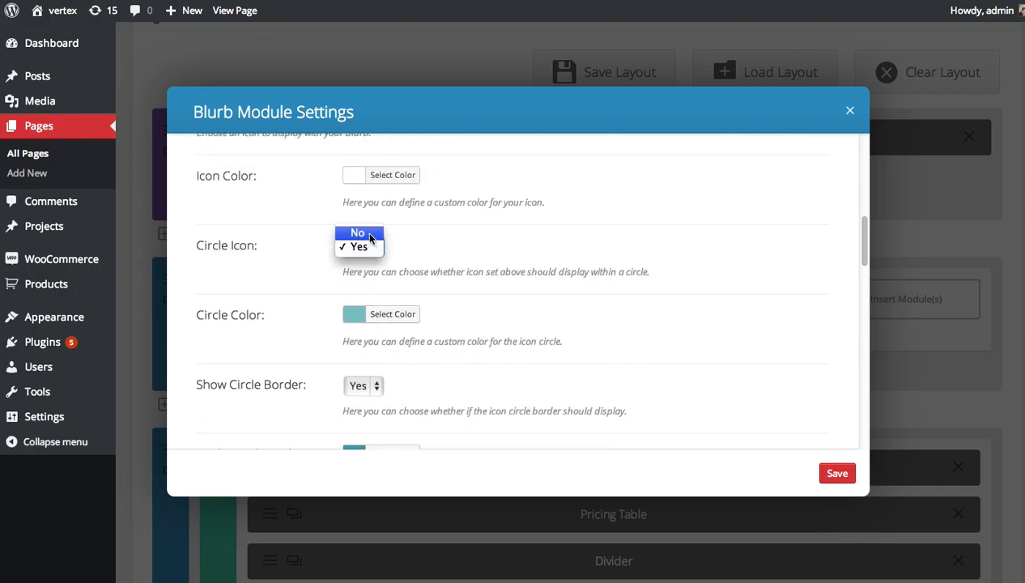
pyautogui.click(365, 234)
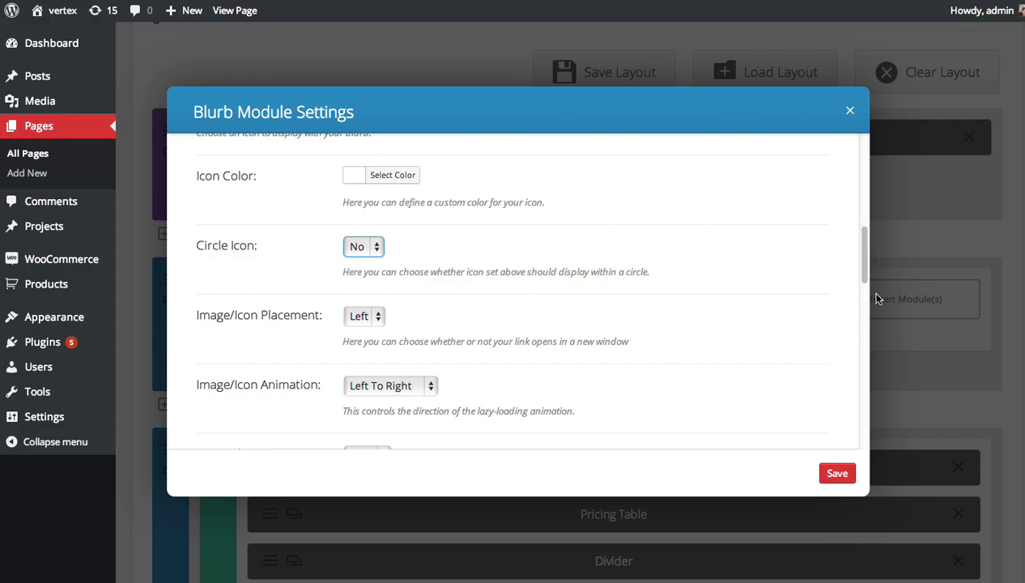
# Change the second blurb's Icon Color to the preset green, #81d742.
pyautogui.scroll(2, 865, 257)
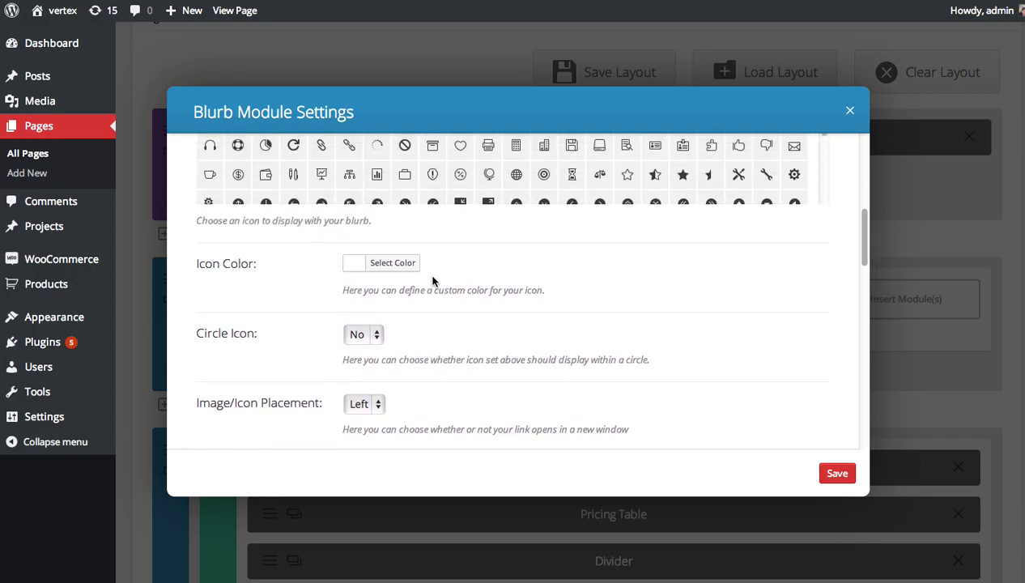
pyautogui.click(362, 269)
pyautogui.click(442, 432)
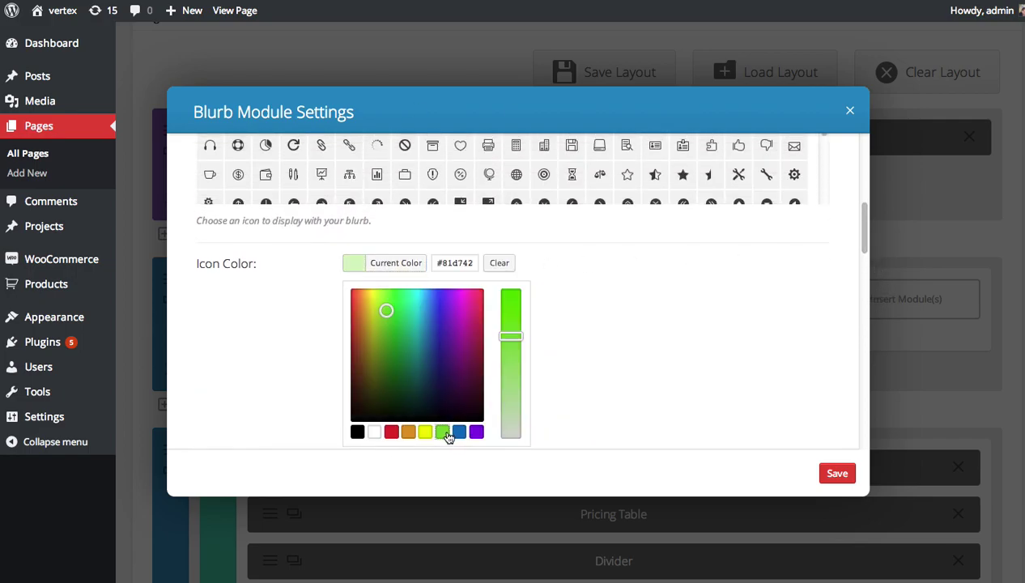
pyautogui.click(662, 336)
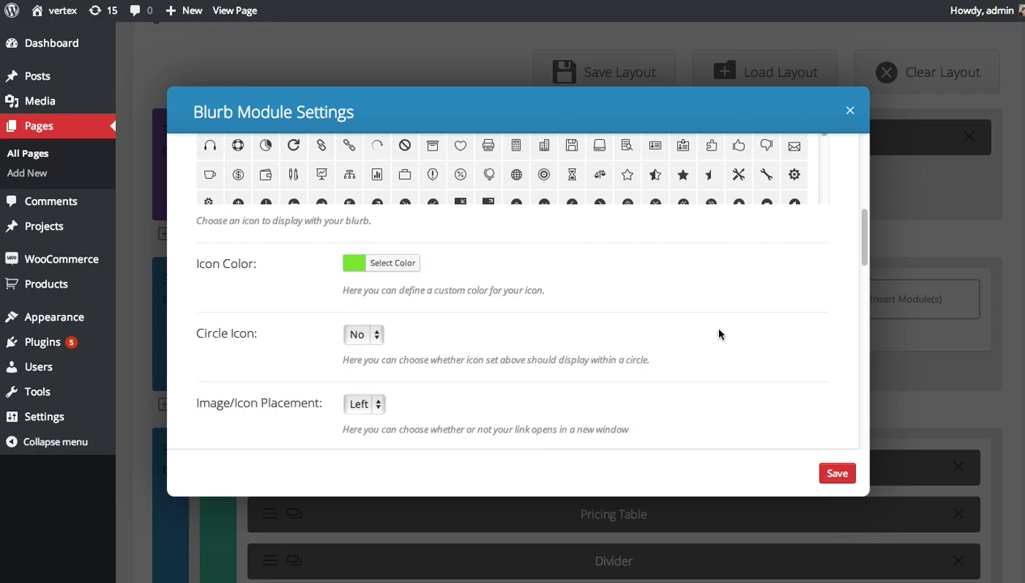
# Save the second blurb's settings and update the Join page, refreshing its live view.
pyautogui.click(838, 476)
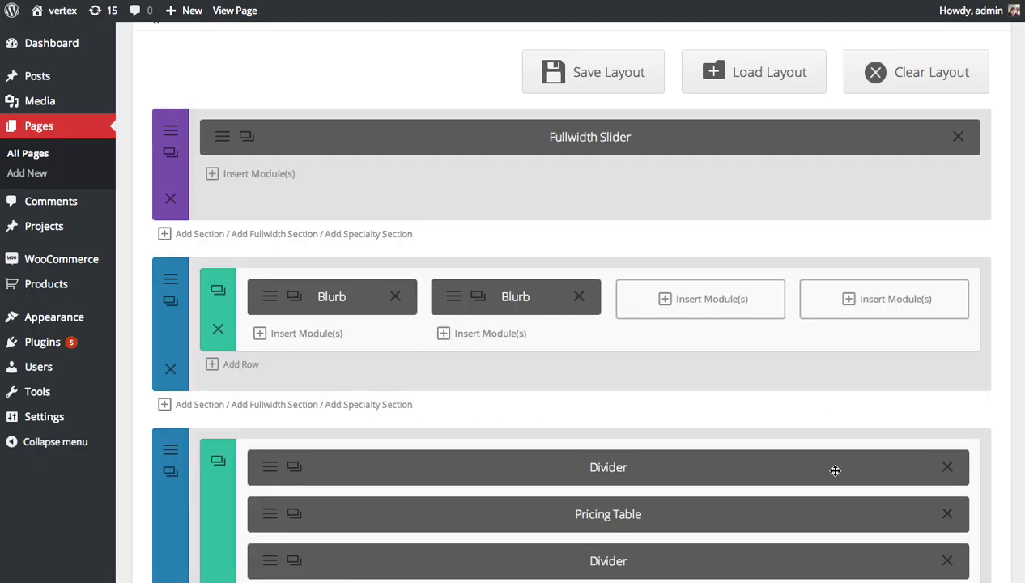
pyautogui.scroll(-10, 718, 361)
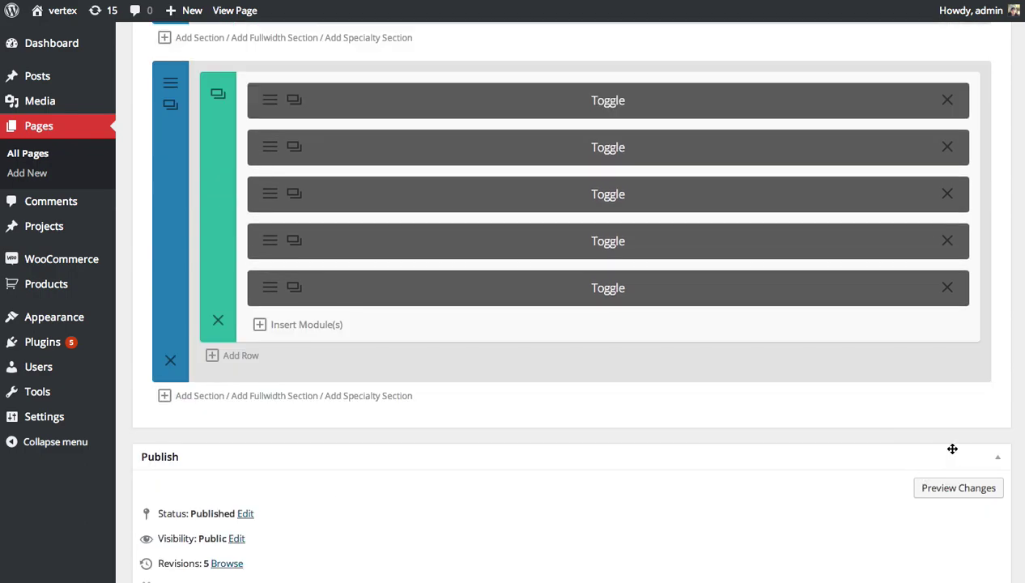
pyautogui.scroll(-2, 943, 459)
pyautogui.click(979, 524)
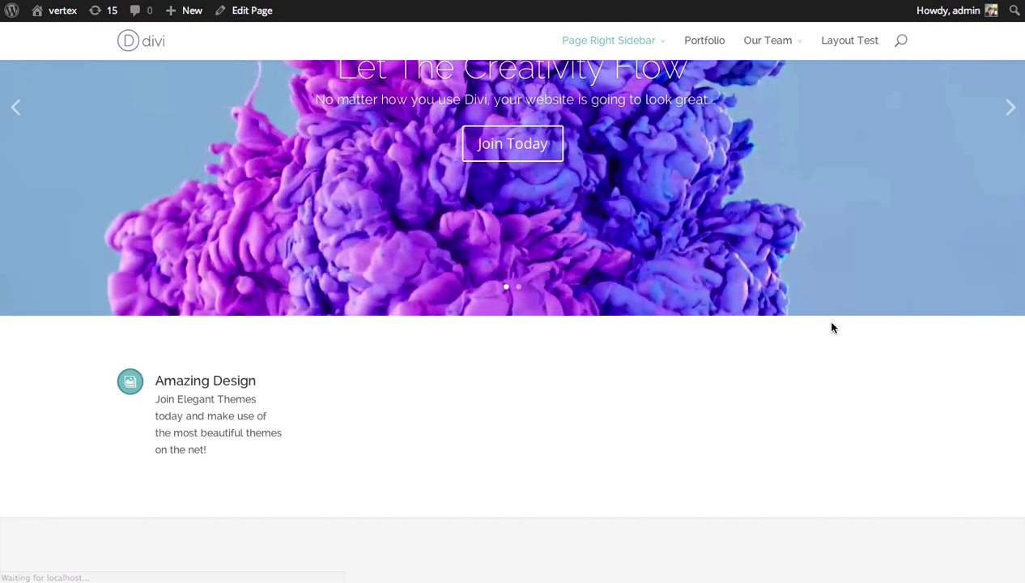
pyautogui.press('F5')
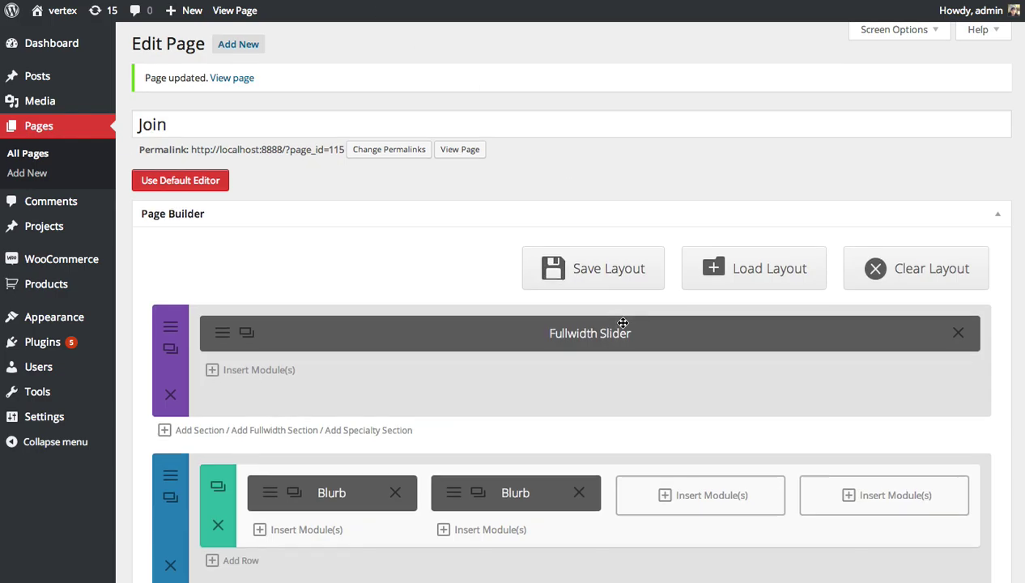
# Duplicate the second column's blurb and move the copy into the third column.
pyautogui.scroll(-3, 622, 327)
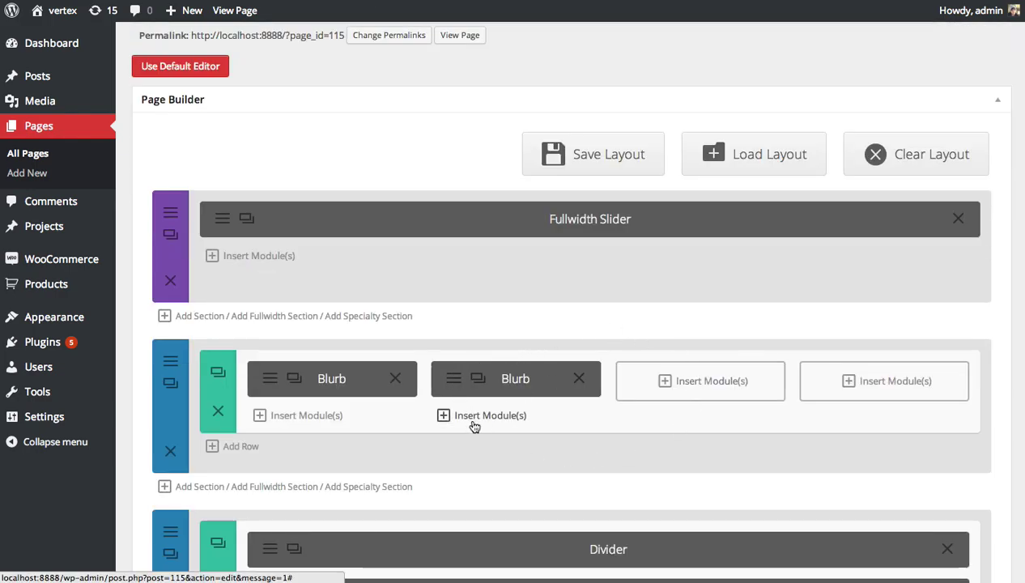
pyautogui.moveTo(468, 384); pyautogui.dragTo(712, 407)
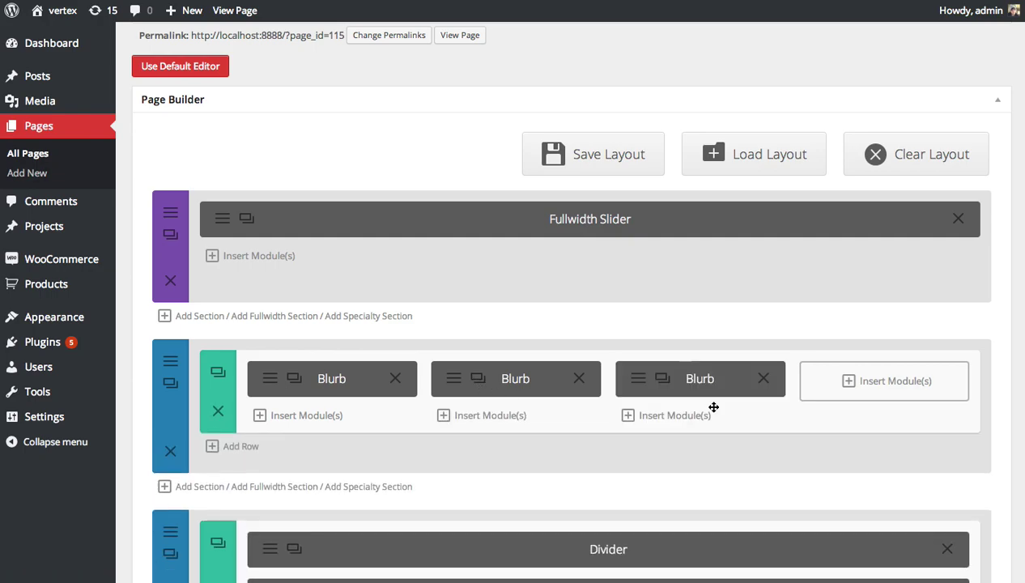
# Set the third column blurb's Image/Icon Placement to Top and save its settings.
pyautogui.click(638, 382)
pyautogui.moveTo(863, 154); pyautogui.dragTo(865, 258)
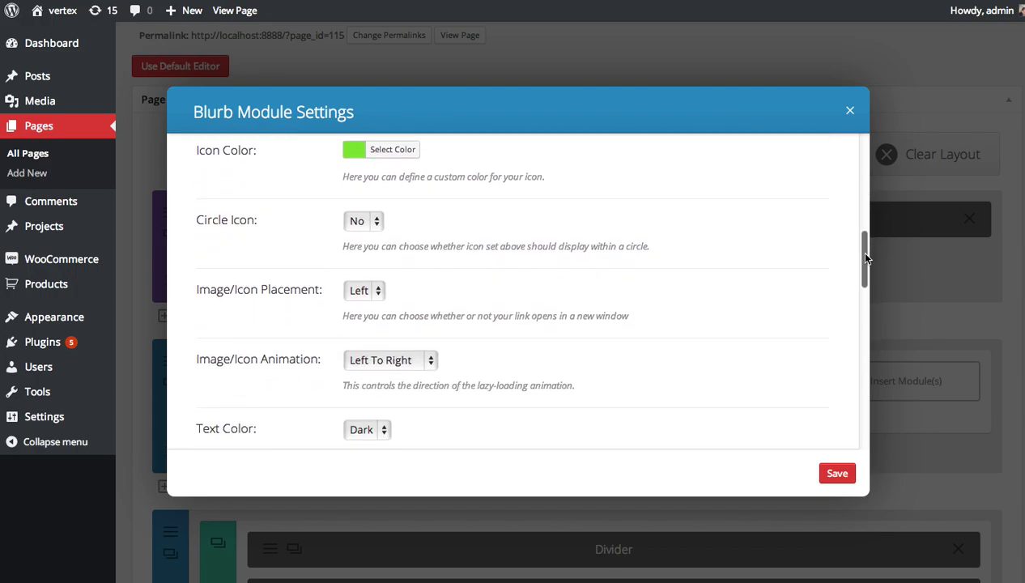
pyautogui.click(373, 291)
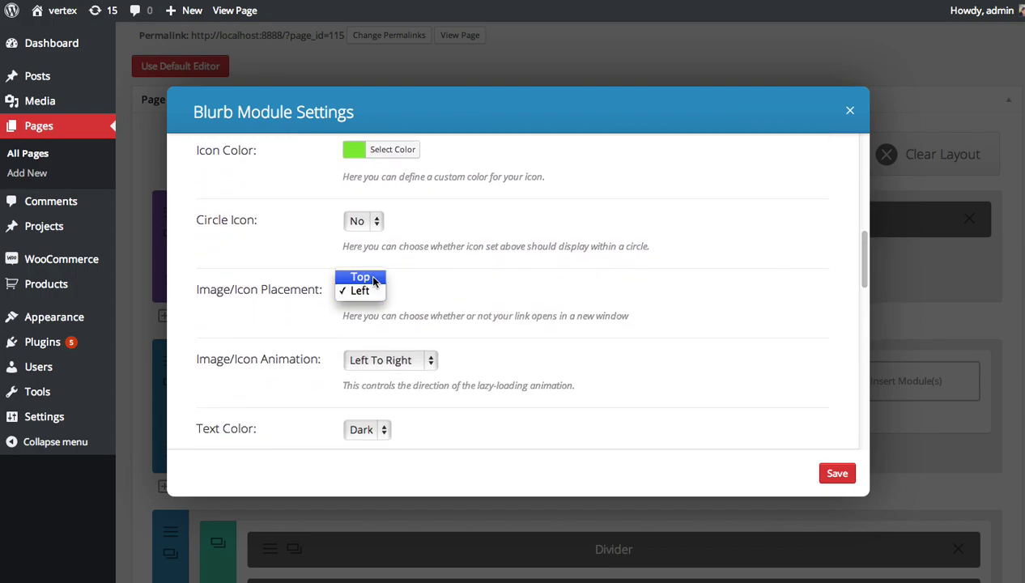
pyautogui.click(442, 304)
pyautogui.click(837, 474)
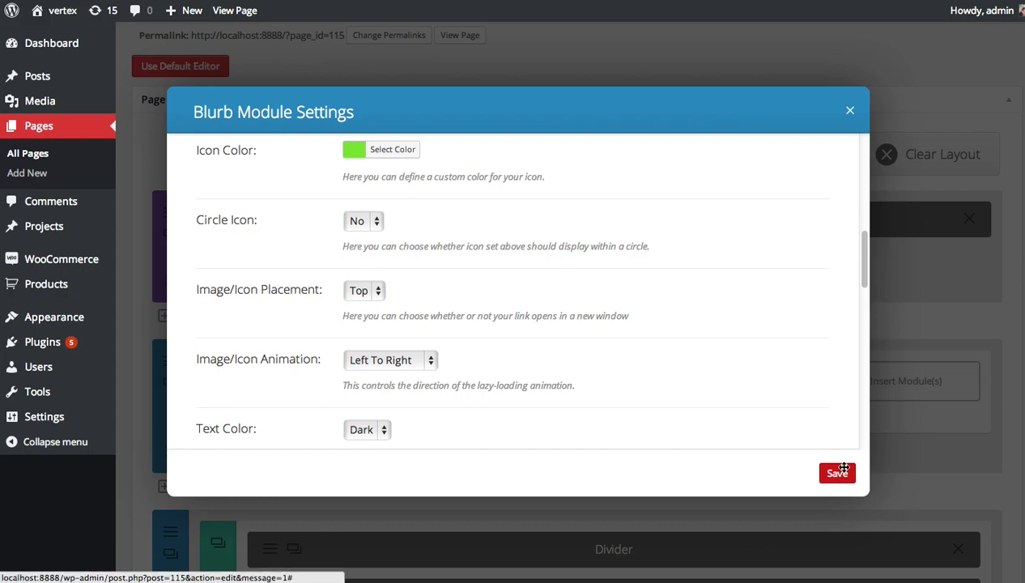
# Update the Join page and refresh its live view to check the third blurb.
pyautogui.scroll(-15, 878, 415)
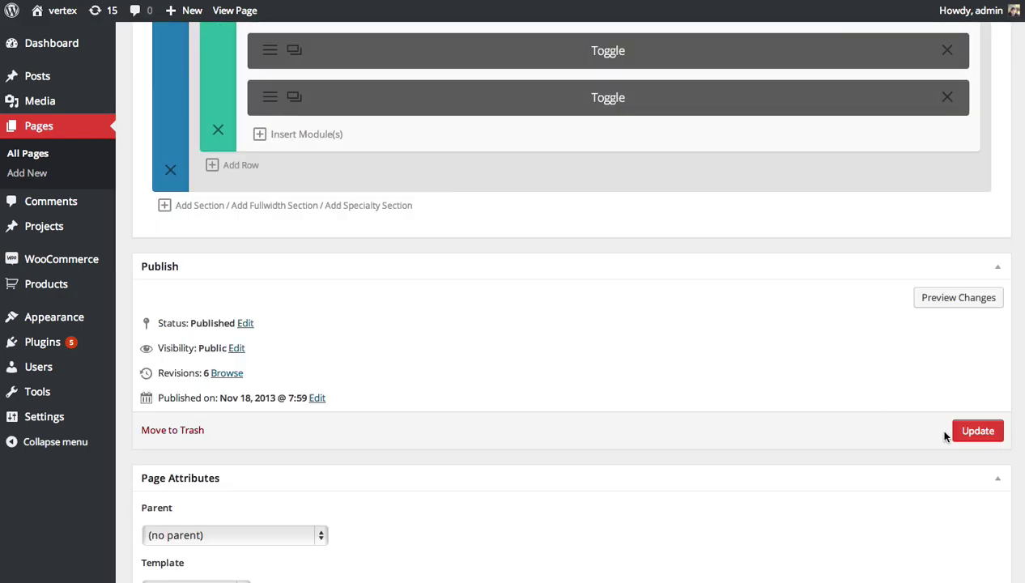
pyautogui.click(973, 432)
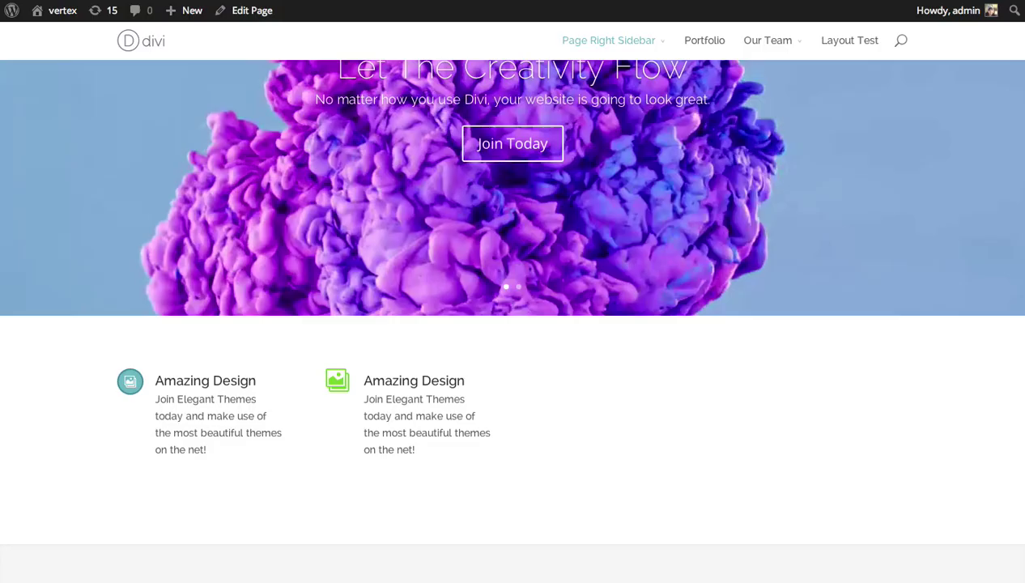
pyautogui.press('F5')
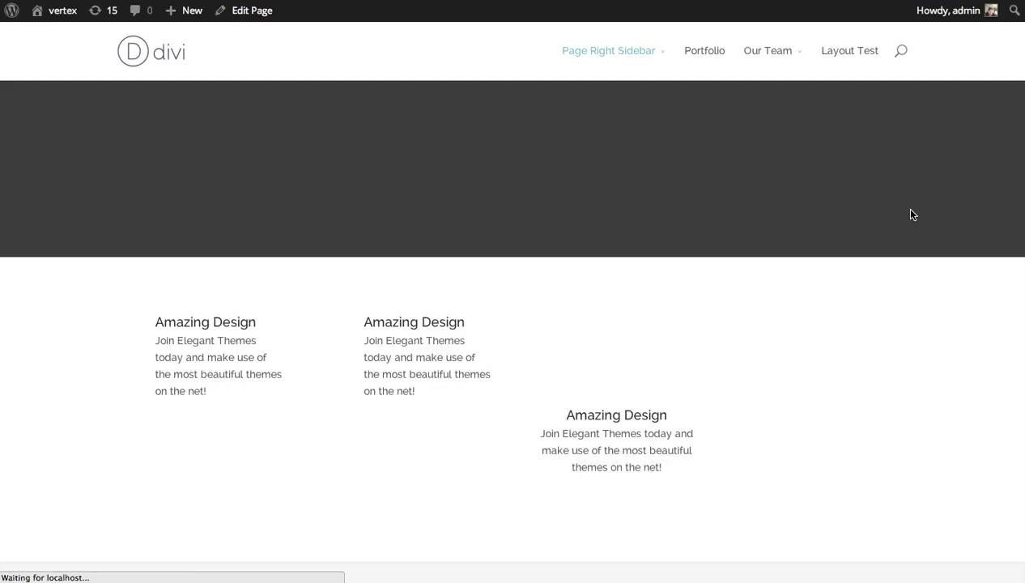
pyautogui.scroll(-2, 974, 199)
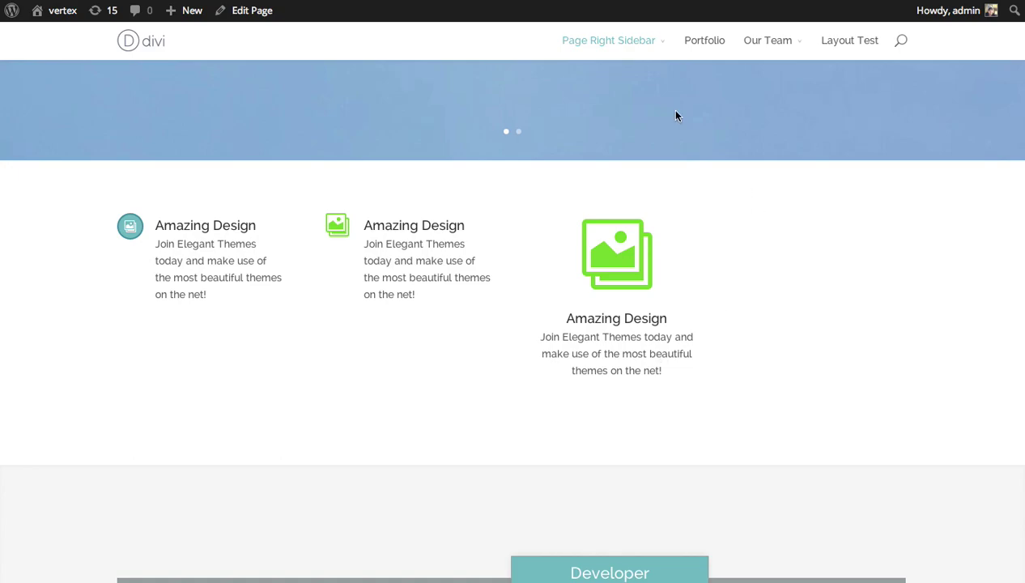
# Return to the page editor, duplicate the third column's blurb and move the copy into the fourth column.
pyautogui.hotkey('ctrl', 'shift', 'Tab')
pyautogui.scroll(-1, 743, 299)
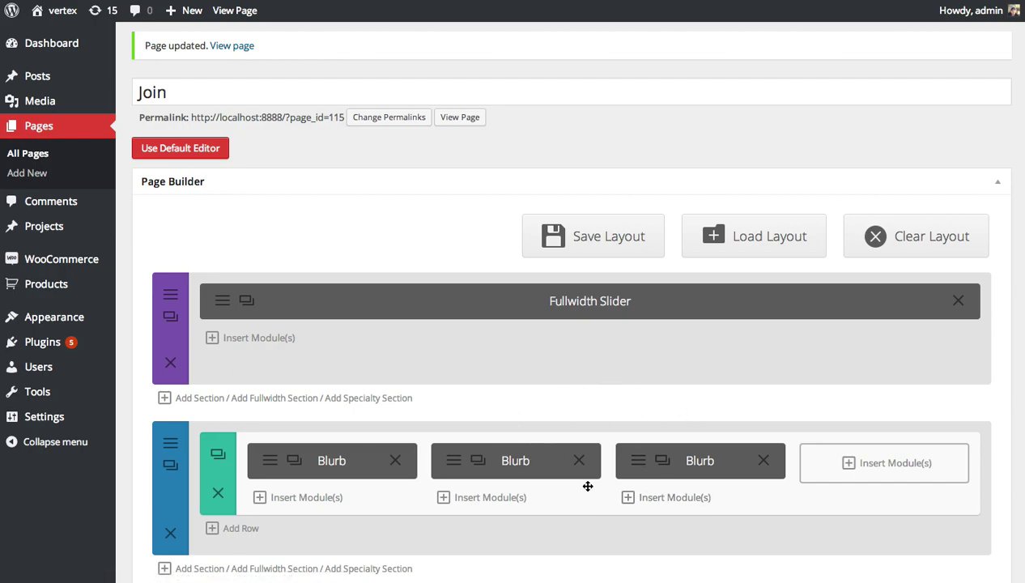
pyautogui.moveTo(657, 461); pyautogui.dragTo(876, 475)
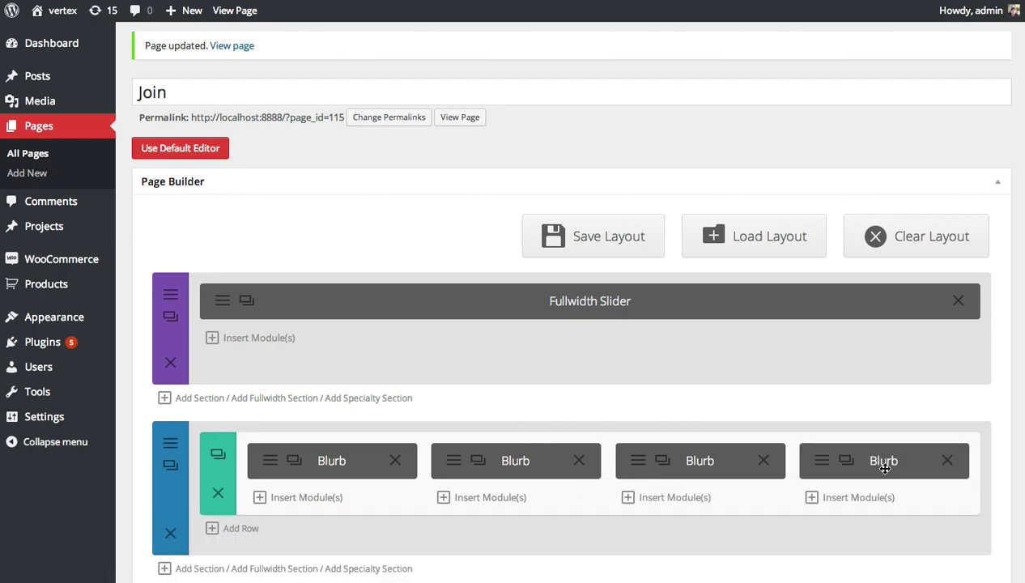
# Open the settings of the fourth column's blurb and set Use Icon to No.
pyautogui.click(822, 465)
pyautogui.scroll(-3, 857, 175)
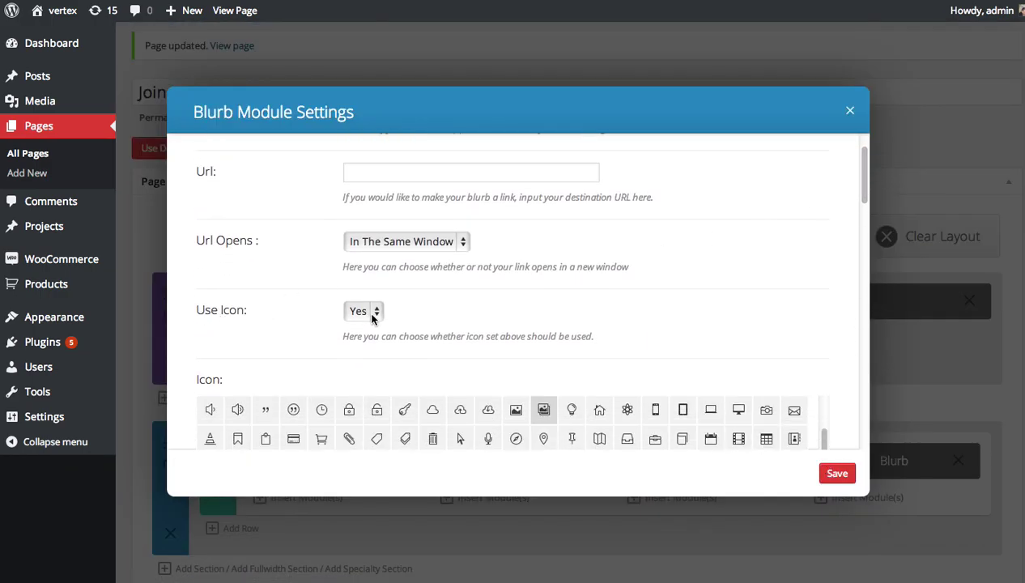
pyautogui.click(374, 298)
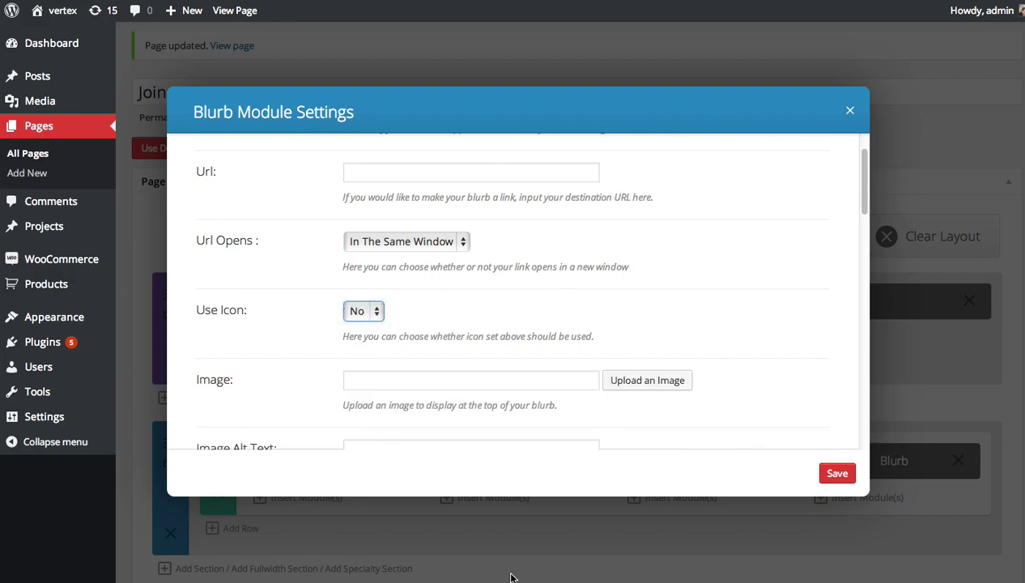
# Set portfolios1.gif from the Media Library as the fourth blurb's image.
pyautogui.moveTo(854, 172); pyautogui.dragTo(855, 209)
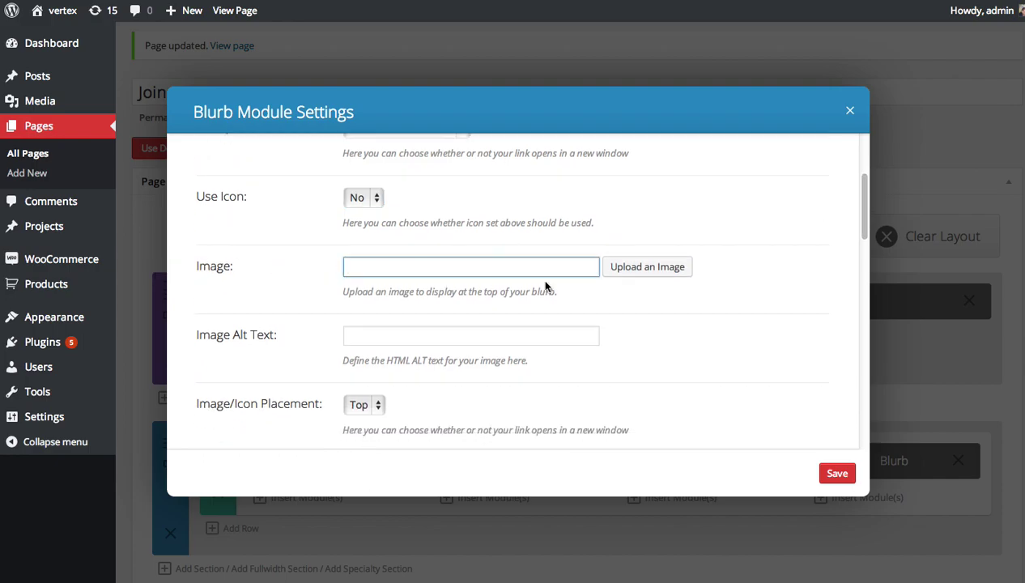
pyautogui.click(657, 269)
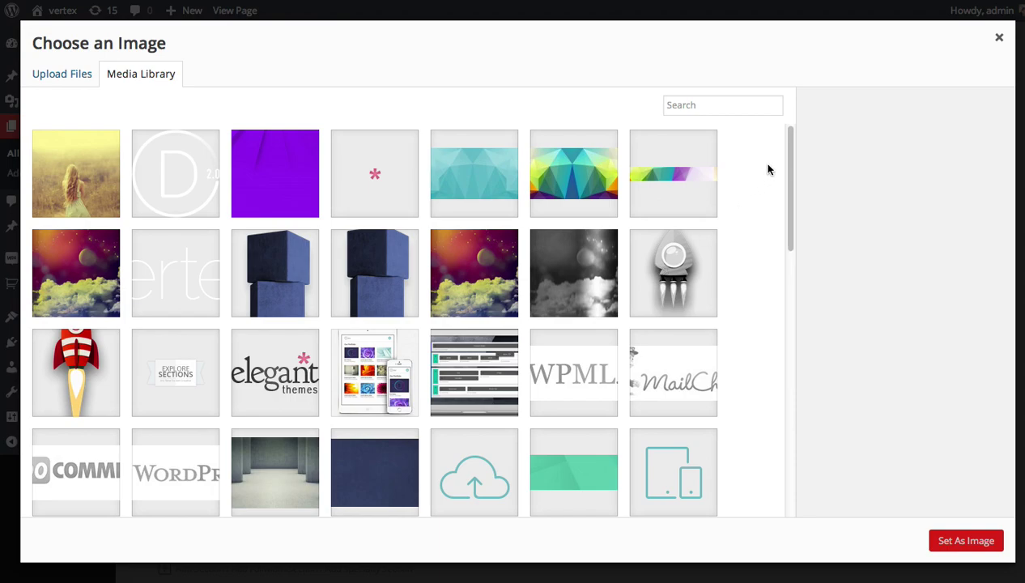
pyautogui.moveTo(790, 155); pyautogui.dragTo(791, 364)
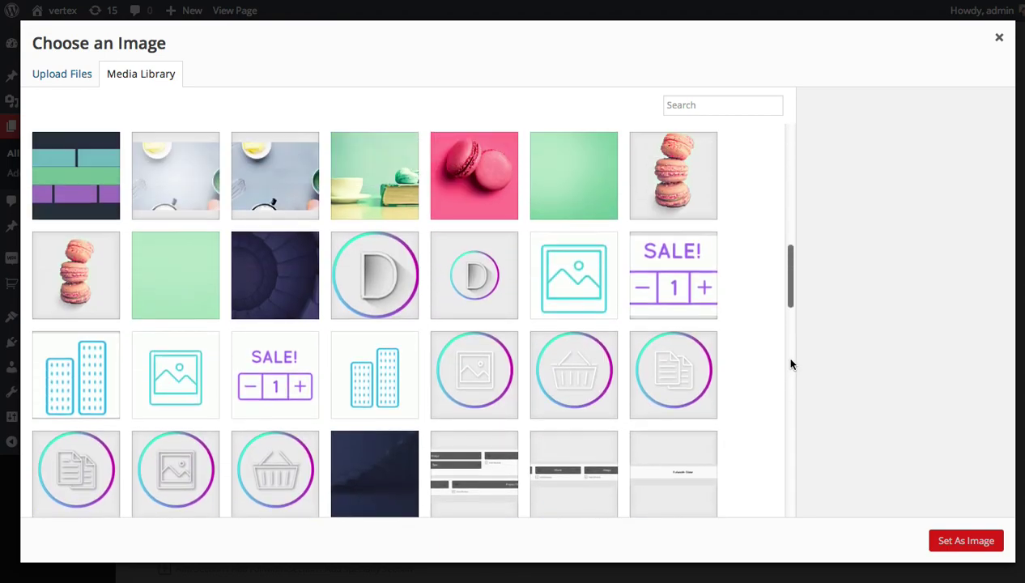
pyautogui.click(576, 267)
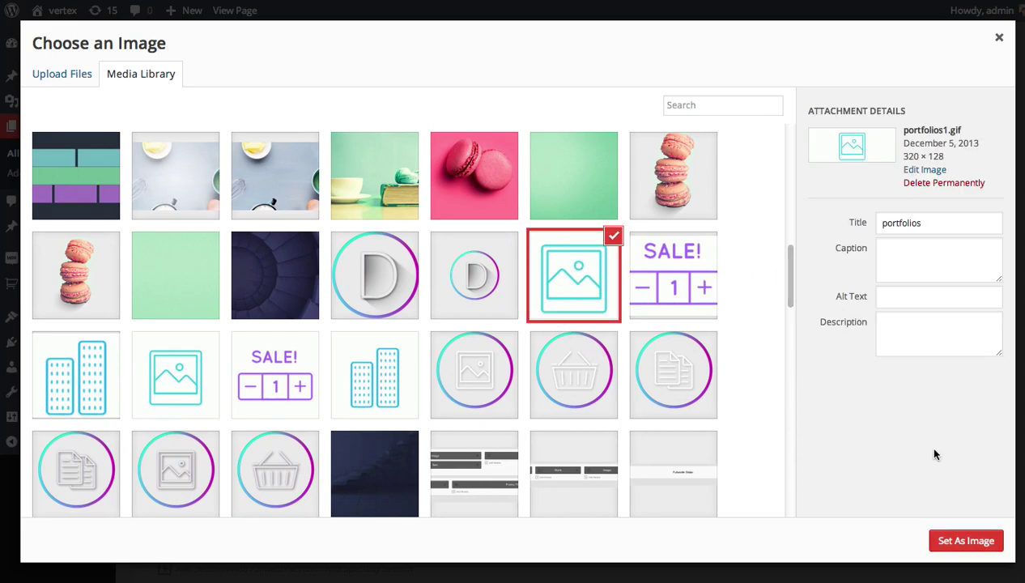
pyautogui.click(991, 550)
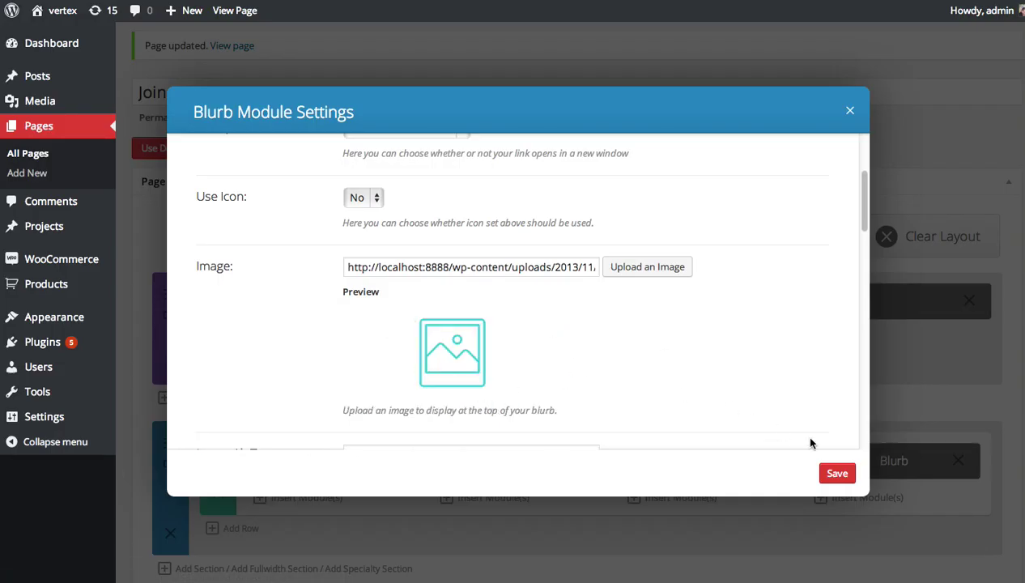
# Save the fourth blurb's settings and update the Join page, refreshing its live view.
pyautogui.click(840, 473)
pyautogui.scroll(-15, 987, 488)
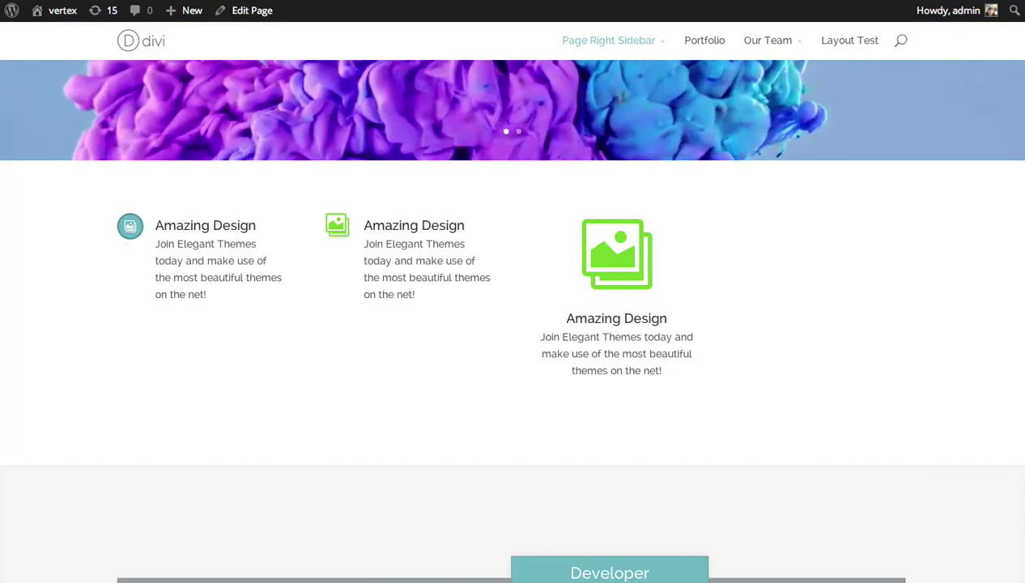
pyautogui.press('F5')
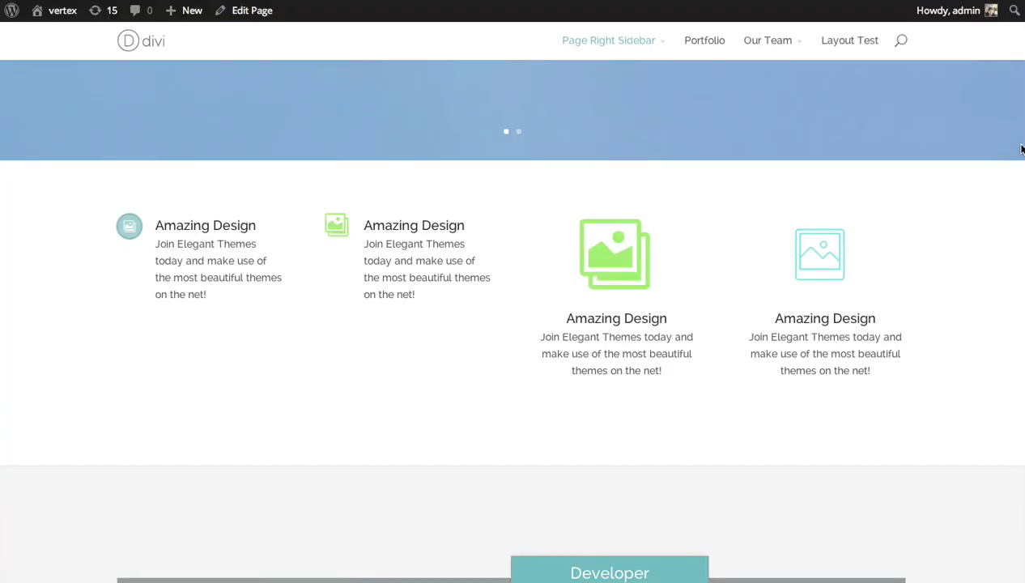
# Examine the four blurbs on the live Join page, comparing their icon styles and the fourth one's image.
pyautogui.scroll(-1, 513, 321)
pyautogui.scroll(2, 513, 320)
pyautogui.scroll(-1, 512, 321)
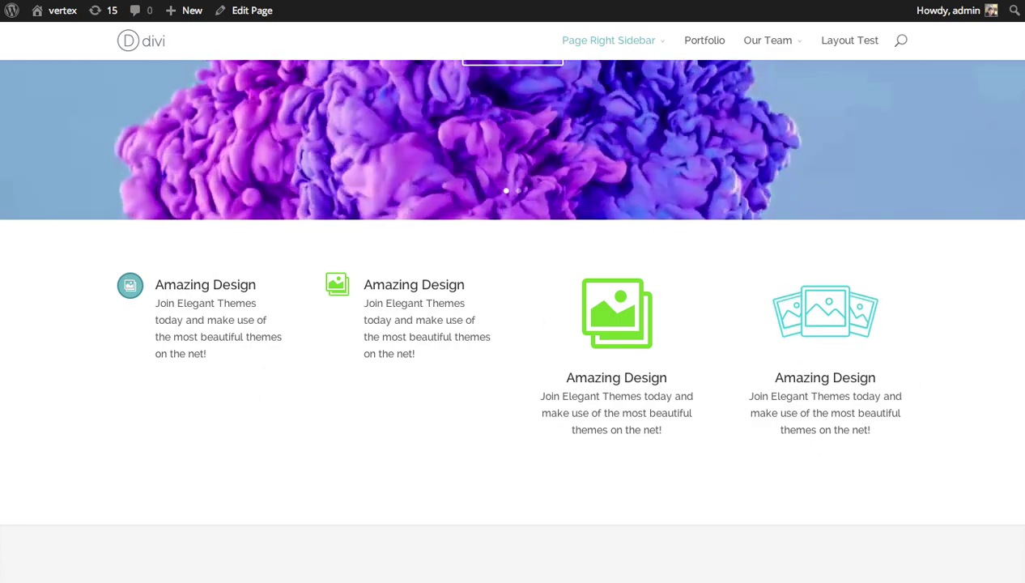
pyautogui.scroll(-3, 512, 324)
pyautogui.scroll(3, 513, 324)
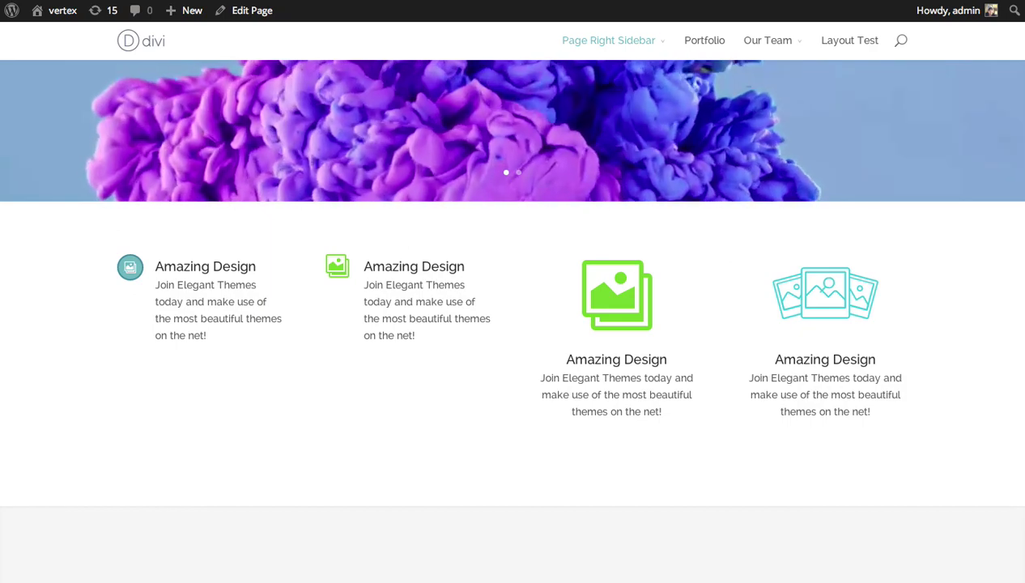
pyautogui.scroll(-2, 512, 323)
pyautogui.scroll(1, 512, 324)
pyautogui.scroll(1, 513, 324)
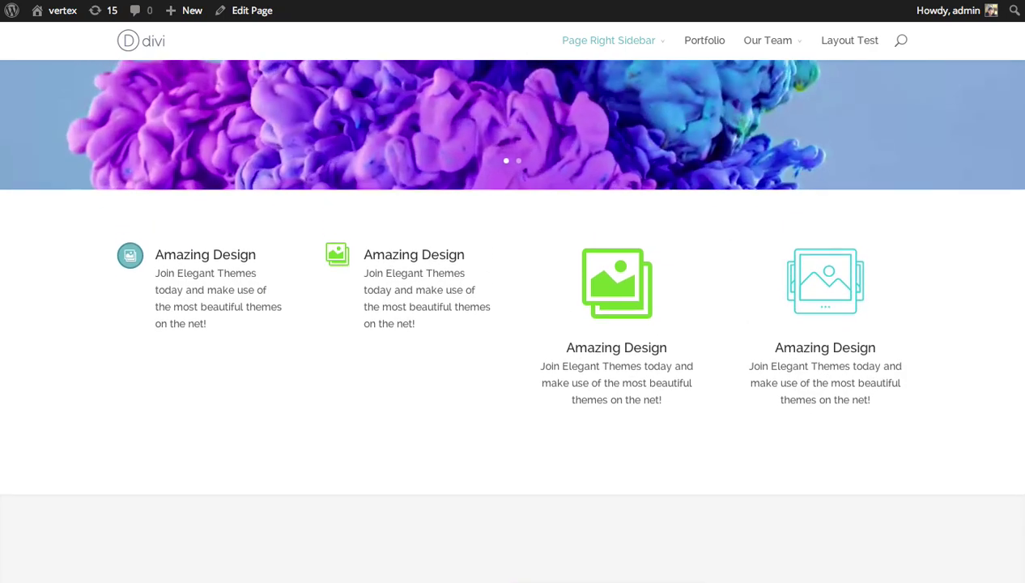